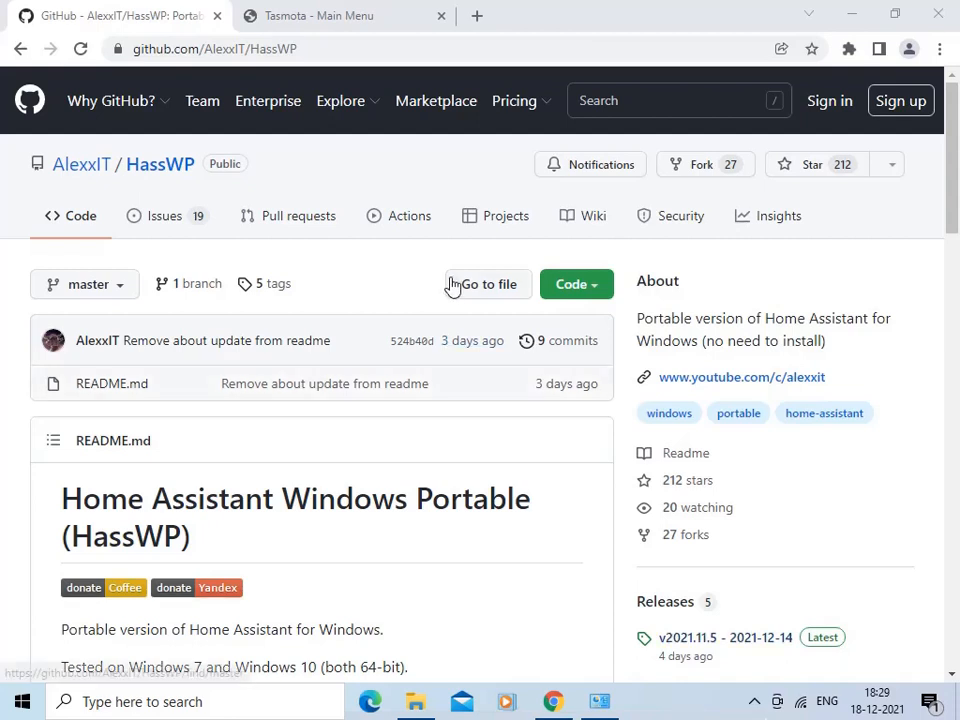
# - Open the latest HassWP release from the readme's HassWP.zip download link and bring its downloadable assets into view
pyautogui.click(346, 51)
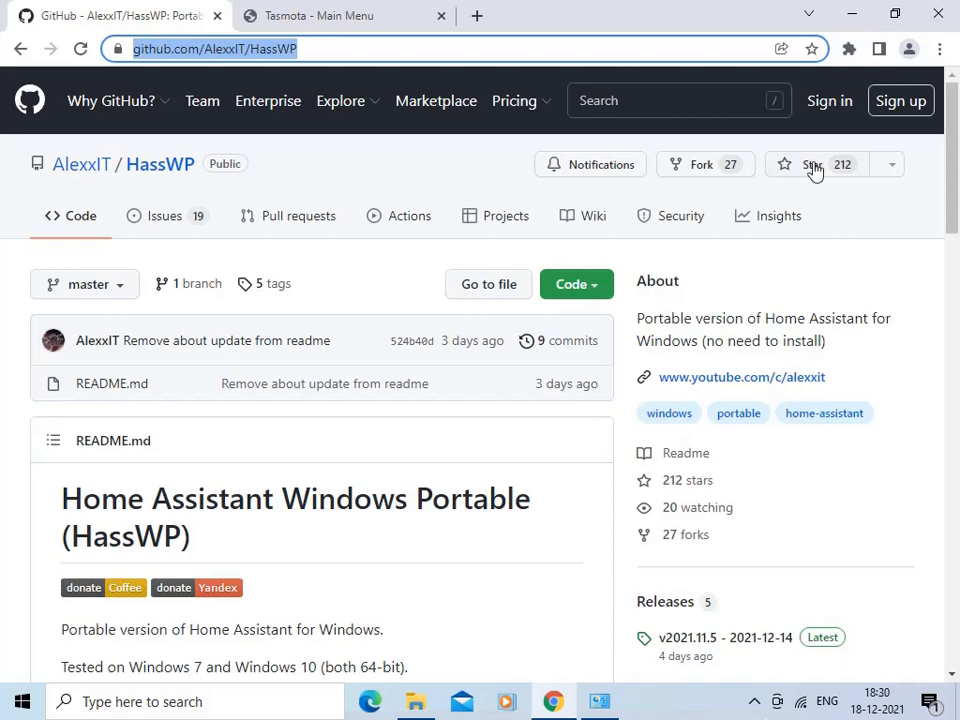
pyautogui.moveTo(956, 180); pyautogui.dragTo(955, 350)
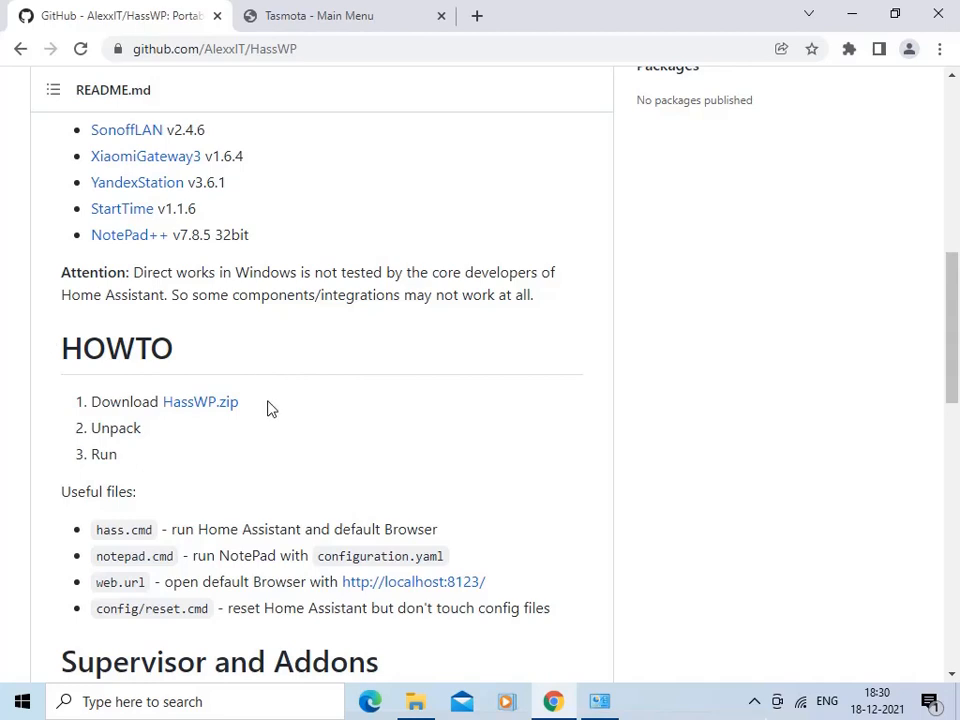
pyautogui.click(199, 405)
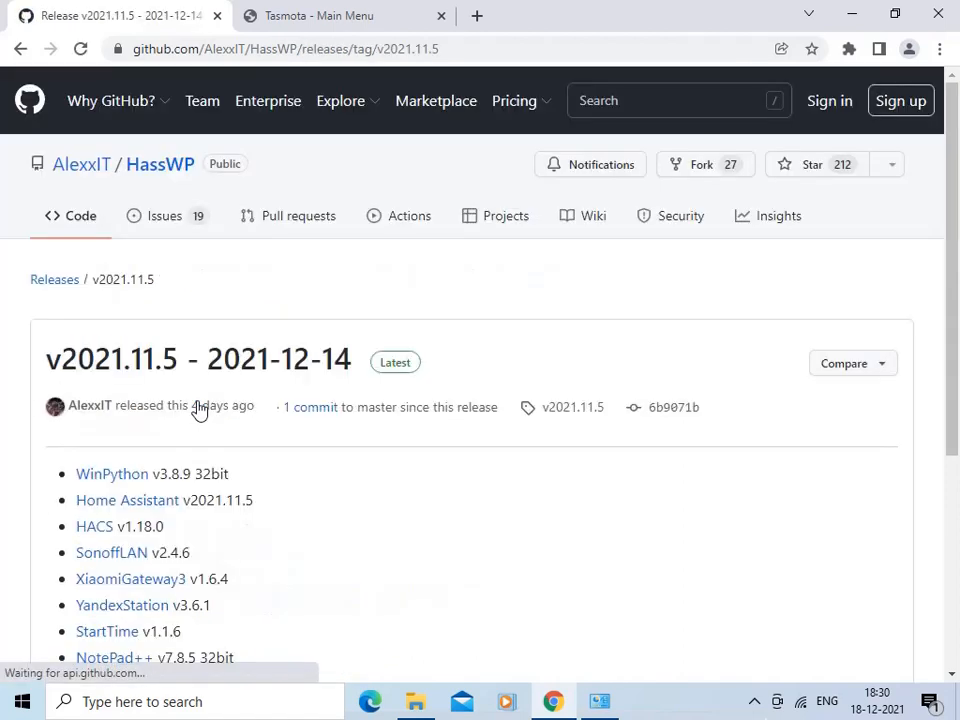
pyautogui.scroll(-1, 953, 360)
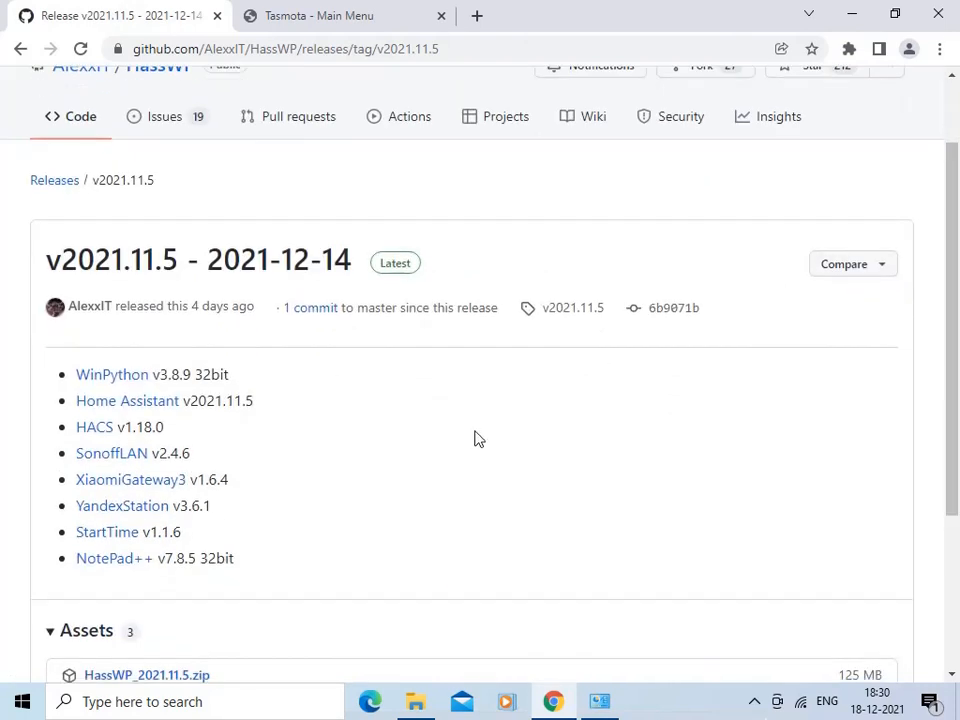
pyautogui.moveTo(945, 388); pyautogui.dragTo(955, 474)
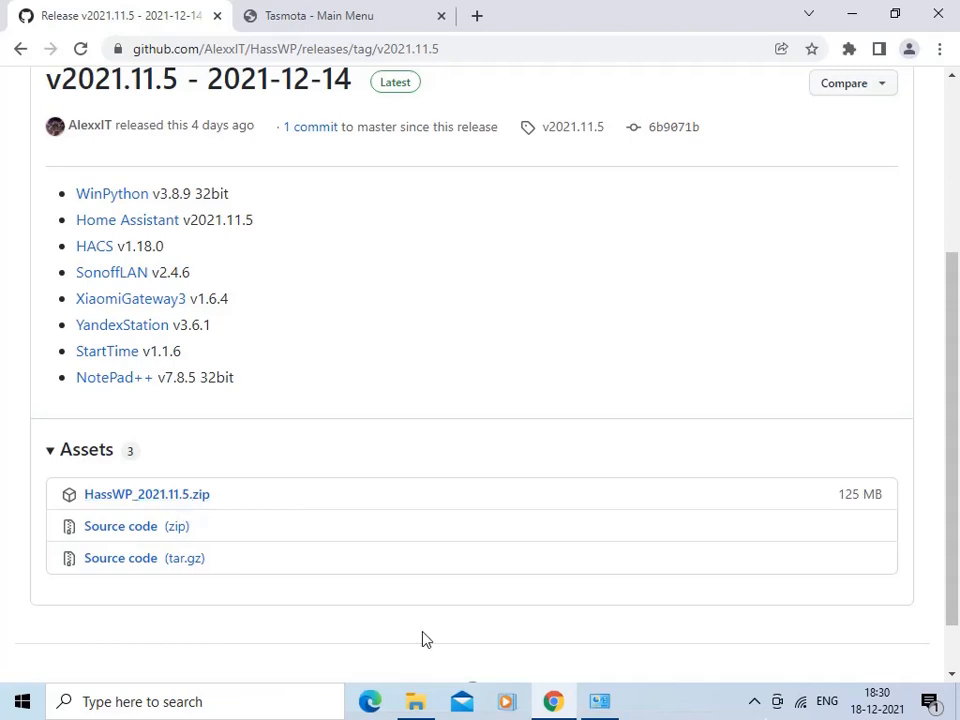
# - In File Explorer, run the hass script from the HassWP_2021.11.5 folder and allow Python access through the firewall
pyautogui.click(424, 701)
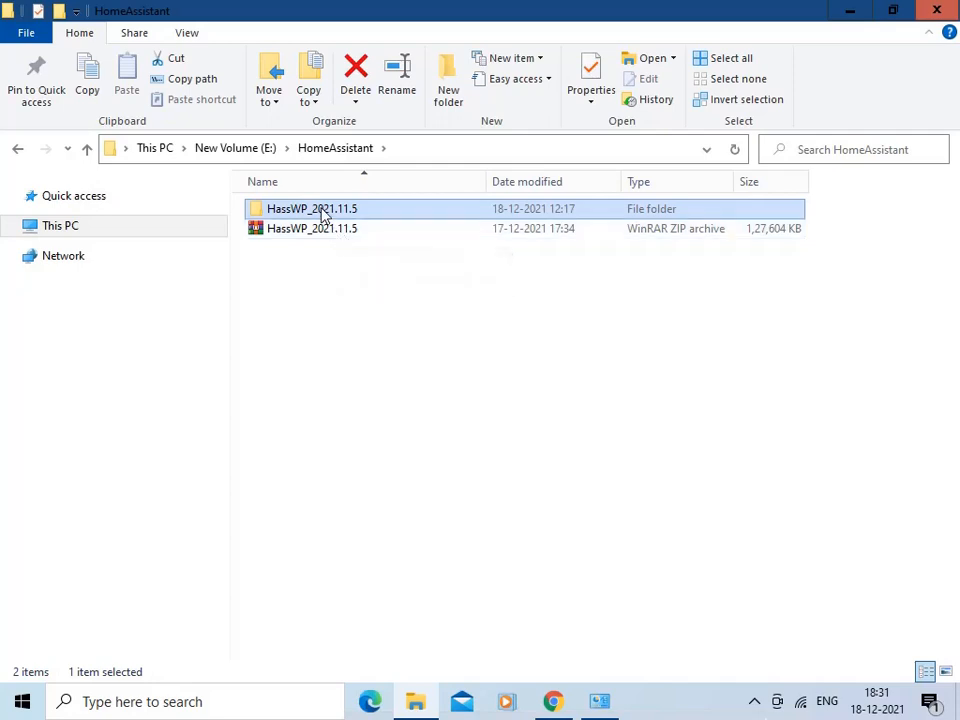
pyautogui.doubleClick(322, 216)
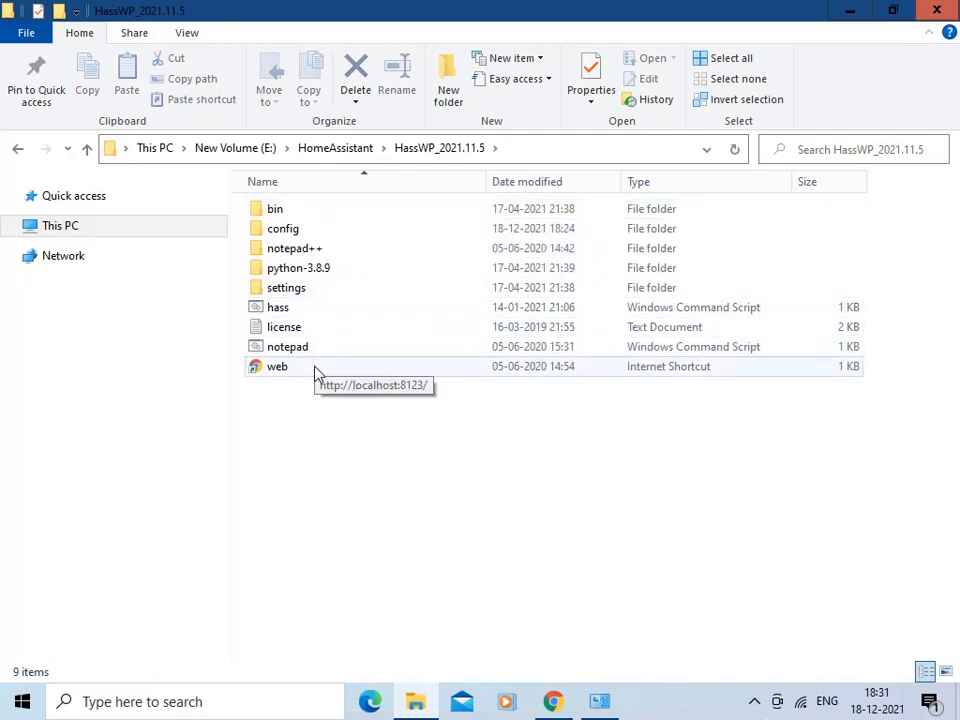
pyautogui.doubleClick(279, 308)
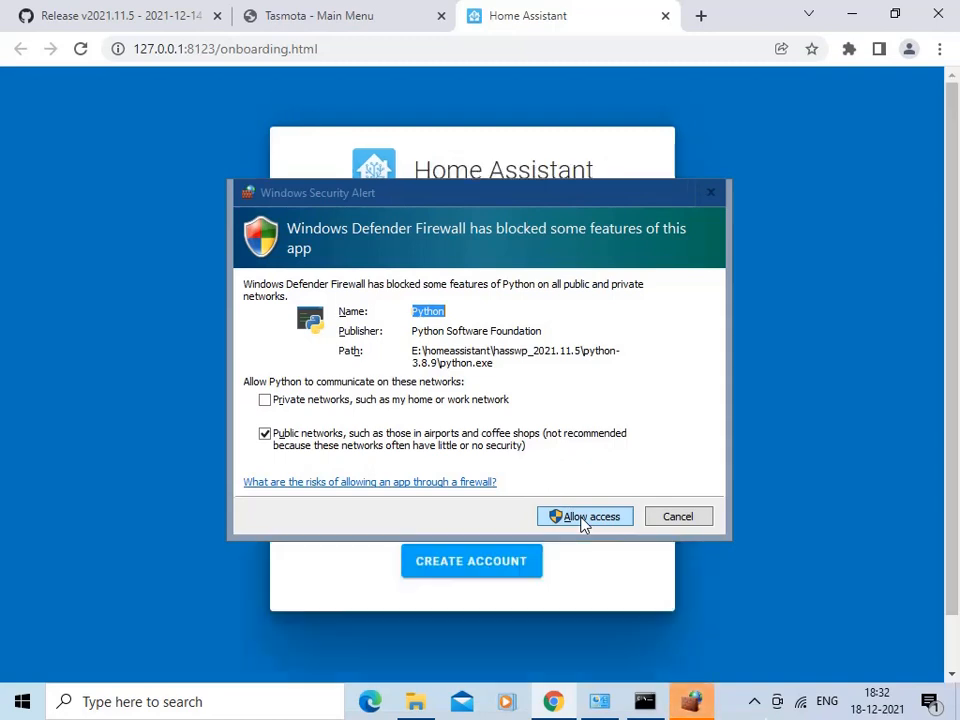
pyautogui.click(581, 517)
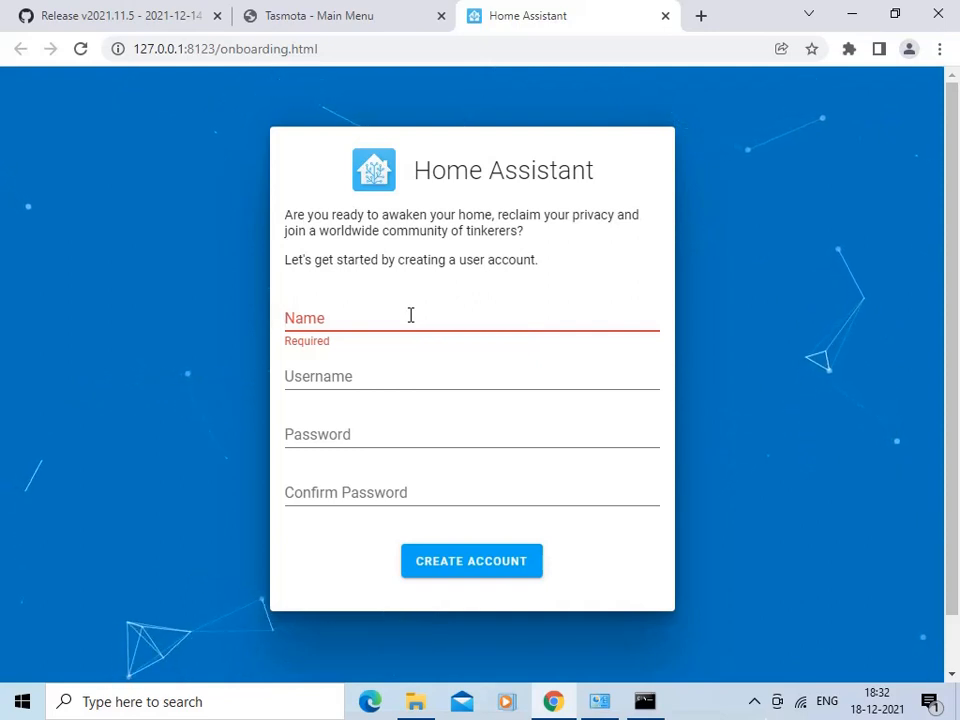
# - Create the Home Assistant account with name and username "home", entering and confirming the account password
pyautogui.write('ho')
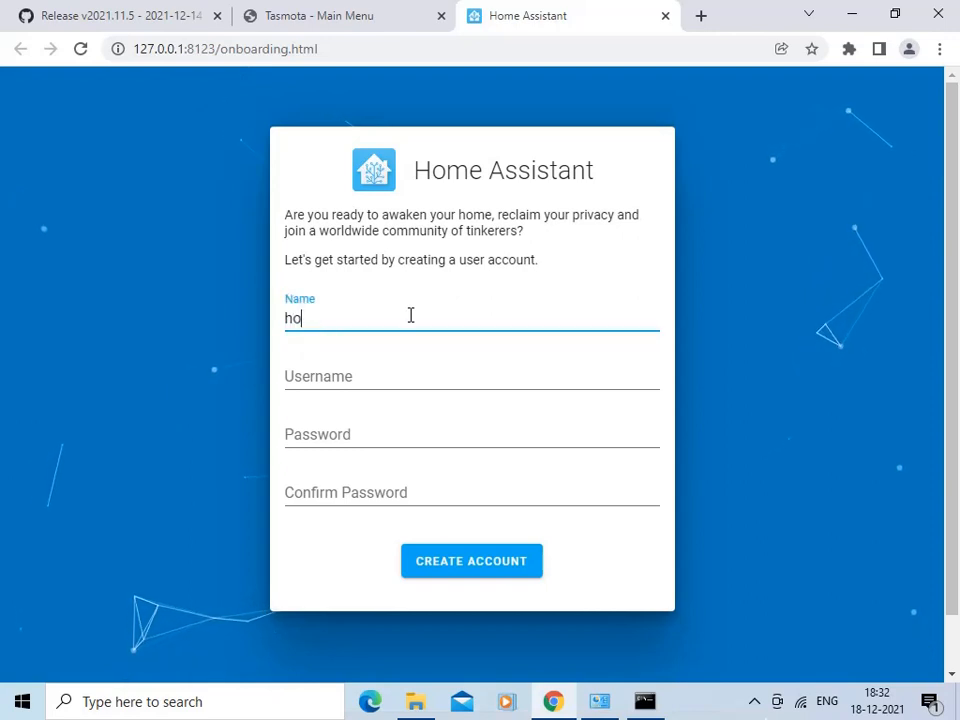
pyautogui.write('me')
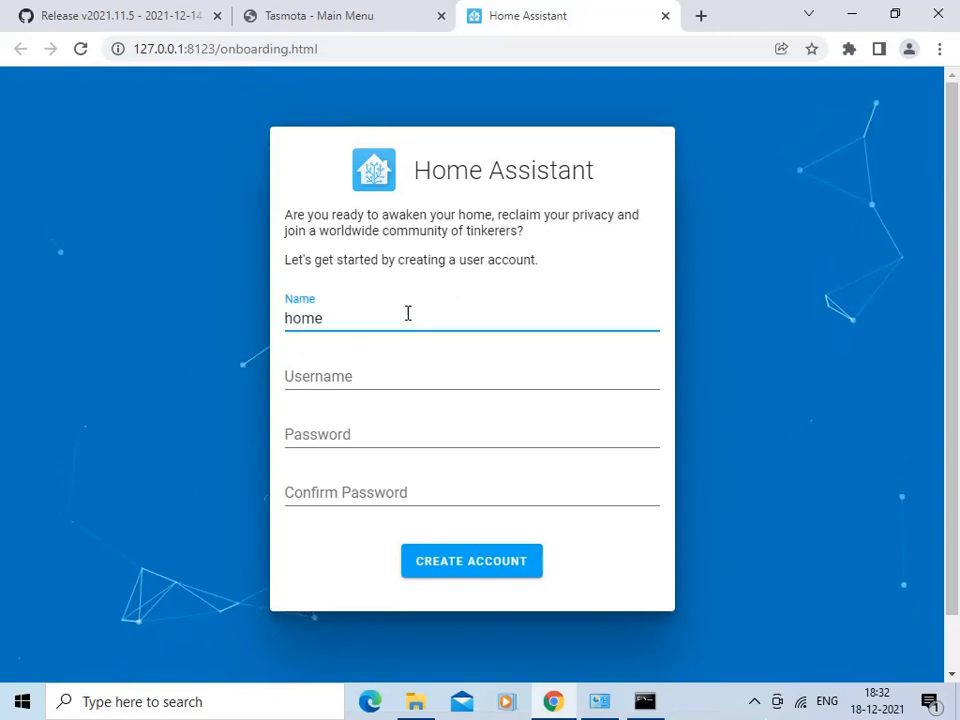
pyautogui.click(382, 380)
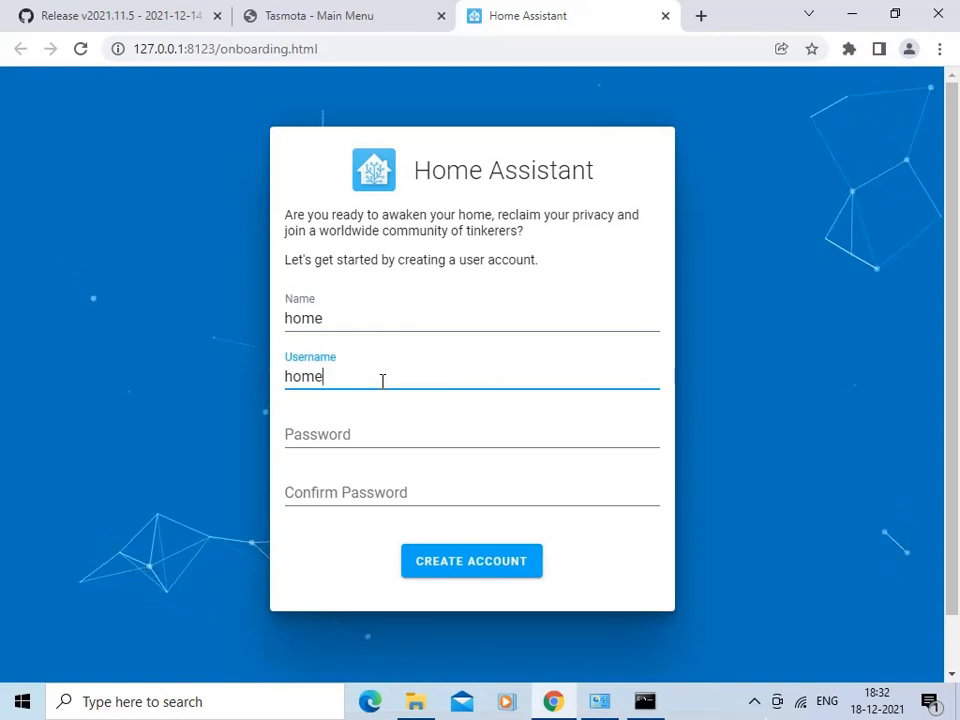
pyautogui.click(379, 433)
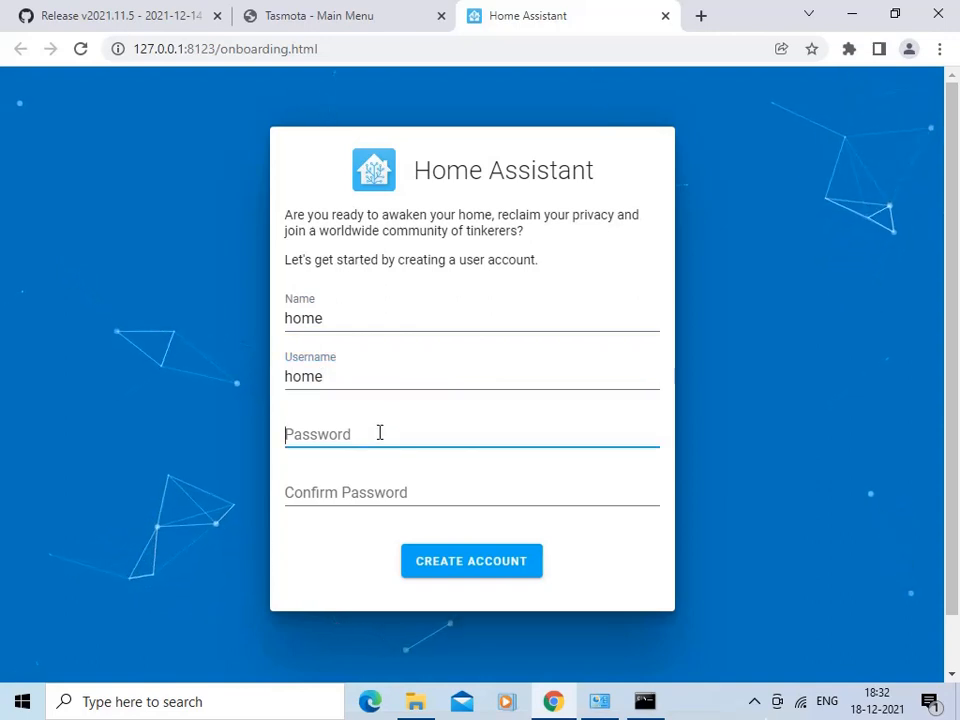
pyautogui.write('••')
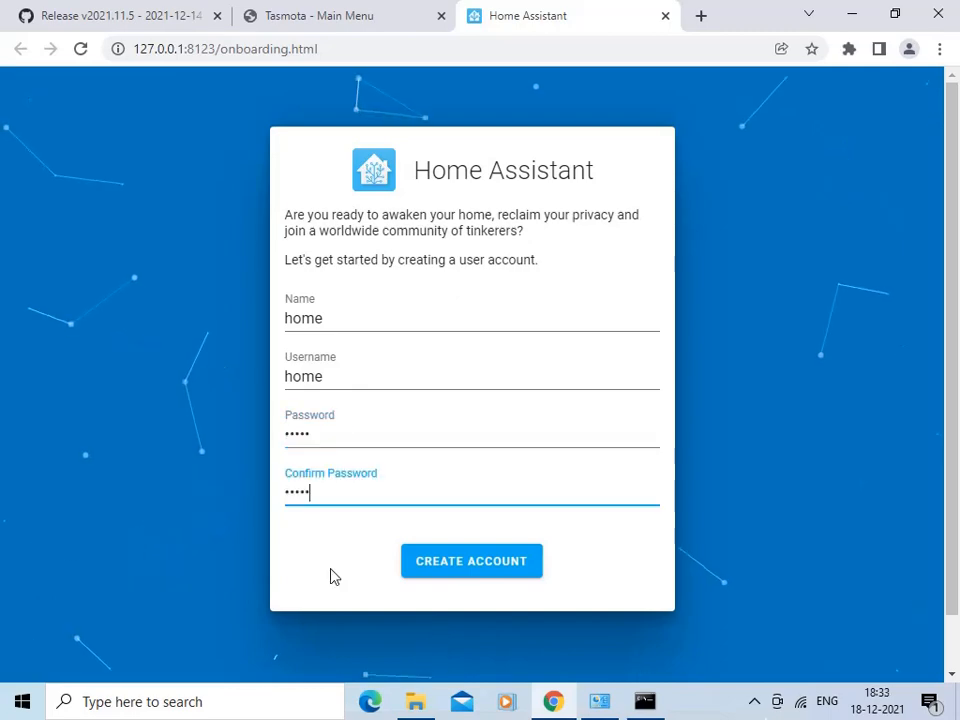
pyautogui.click(498, 568)
# - Complete the remaining onboarding pages with their default values, sharing no analytics and adding no further integrations
pyautogui.moveTo(953, 332); pyautogui.dragTo(946, 475)
pyautogui.click(627, 649)
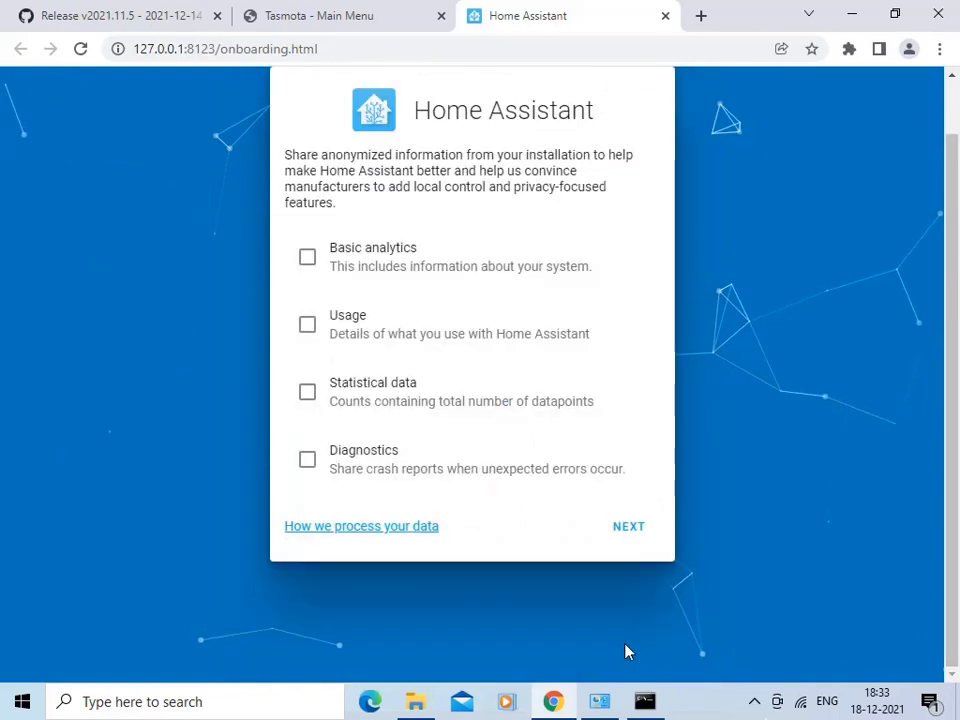
pyautogui.click(628, 531)
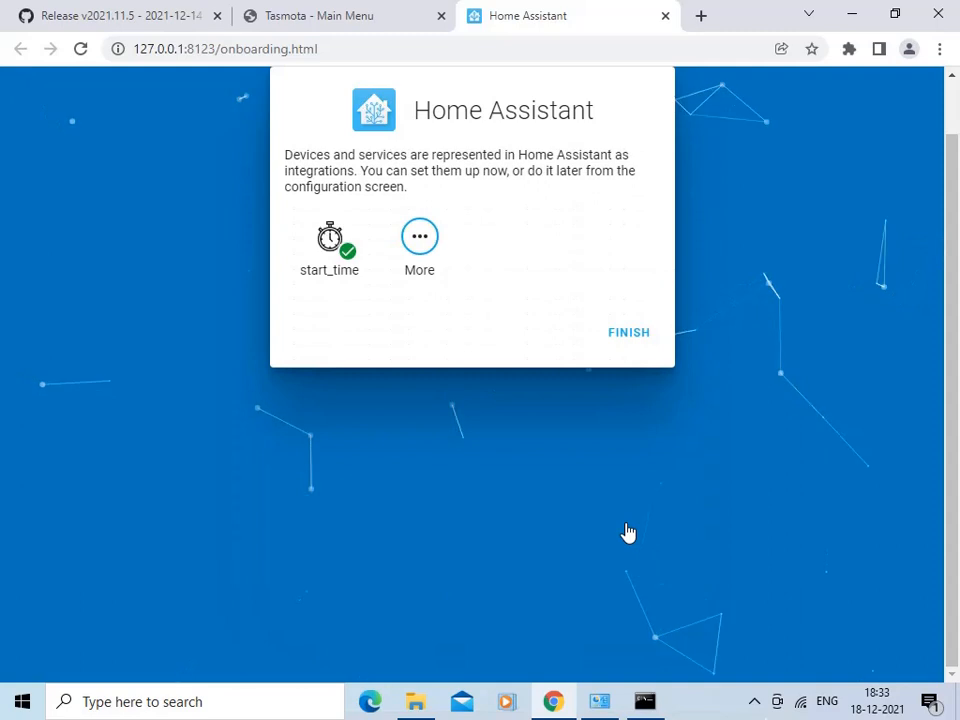
pyautogui.click(631, 340)
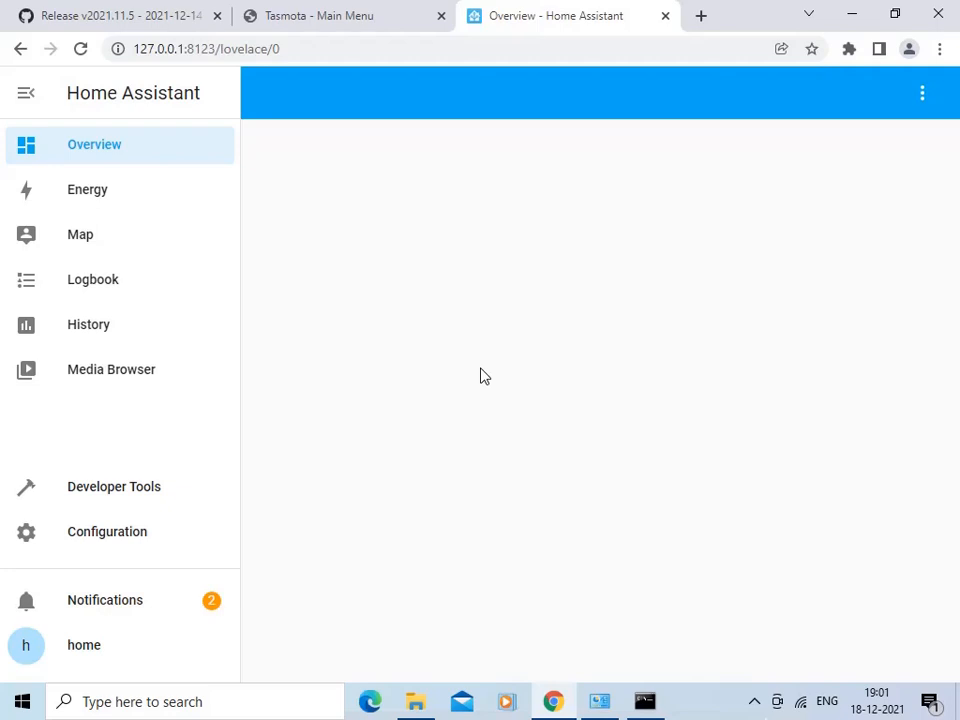
# - Switch to the Tasmota page and assign PWM 1 to GPIO2 in the ESP32 module configuration
pyautogui.click(352, 19)
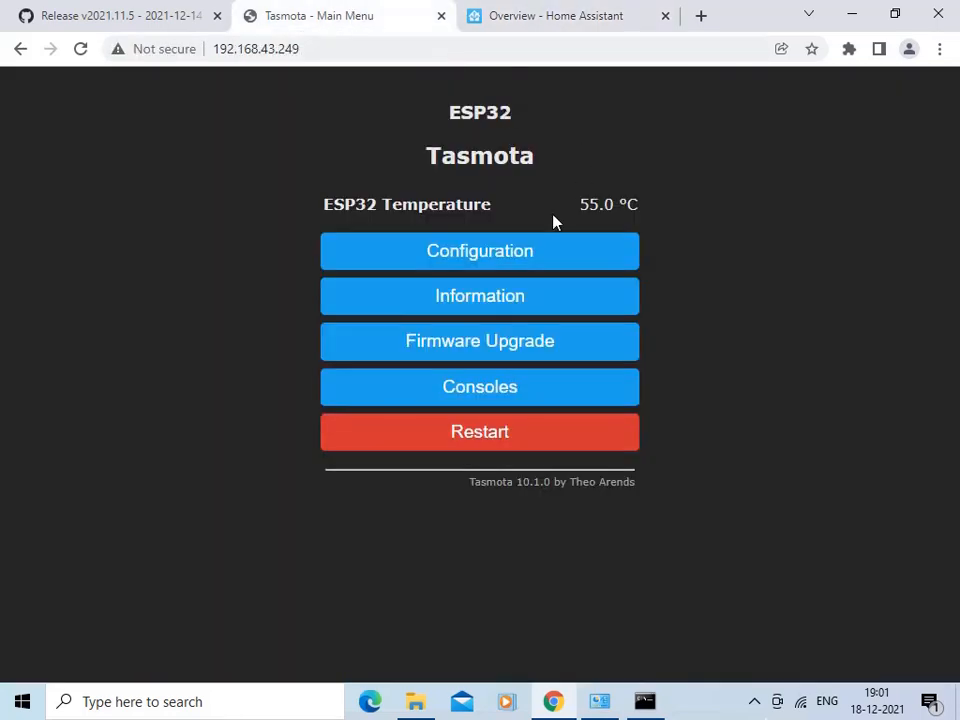
pyautogui.click(526, 258)
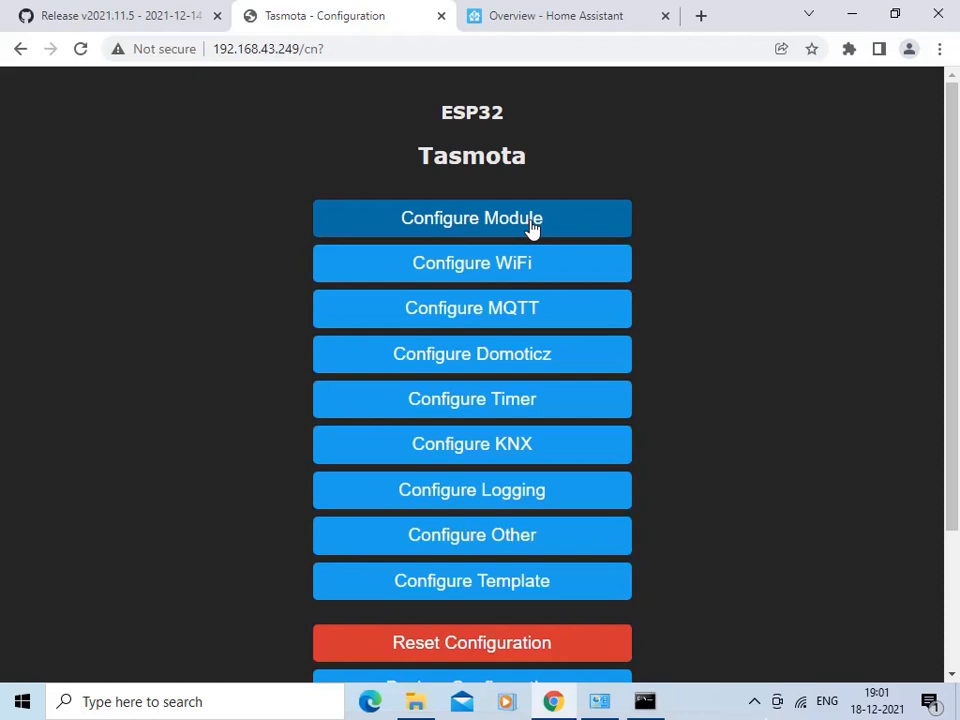
pyautogui.click(532, 230)
pyautogui.click(537, 338)
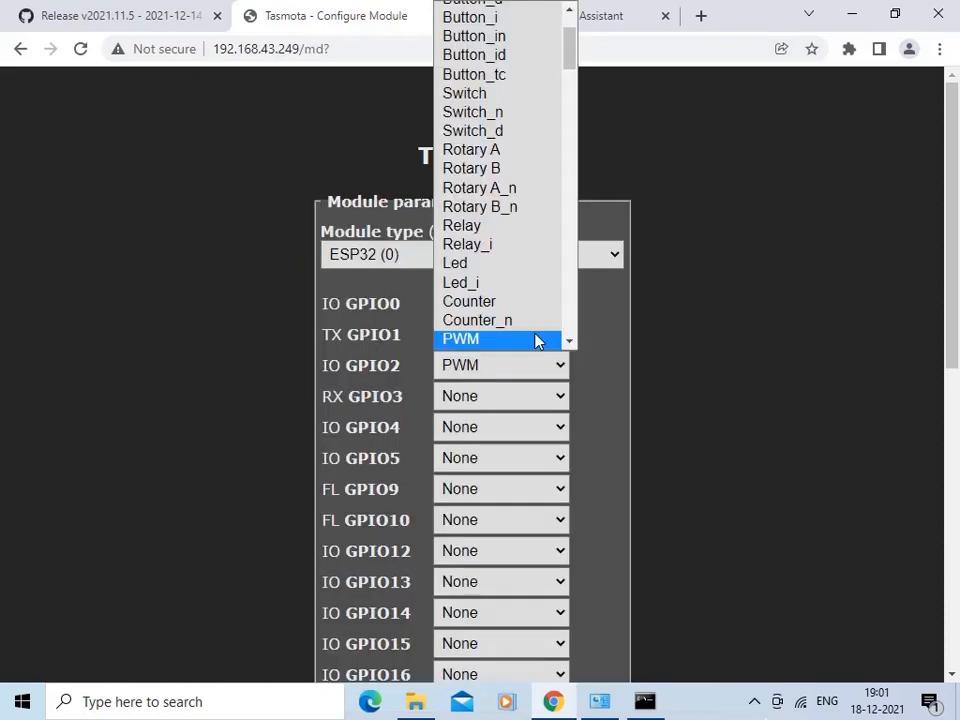
pyautogui.click(537, 340)
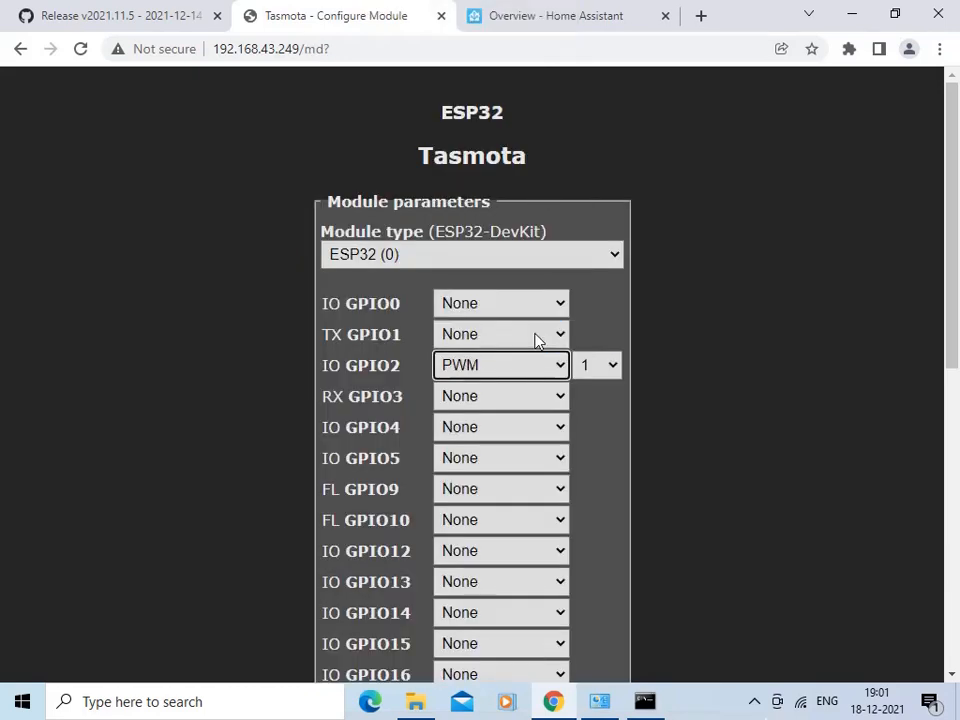
# - Assign HallEffect 1 to GPIO36 and HallEffect 2 to GPIO39 in the module parameters
pyautogui.moveTo(950, 330); pyautogui.dragTo(955, 450)
pyautogui.scroll(-1, 957, 597)
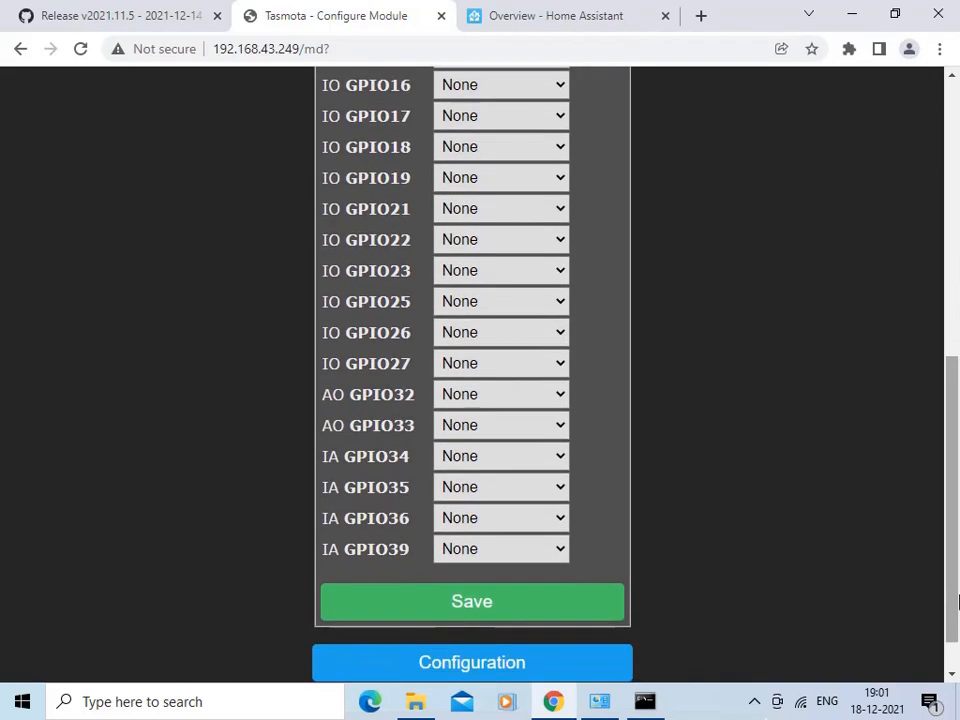
pyautogui.click(562, 520)
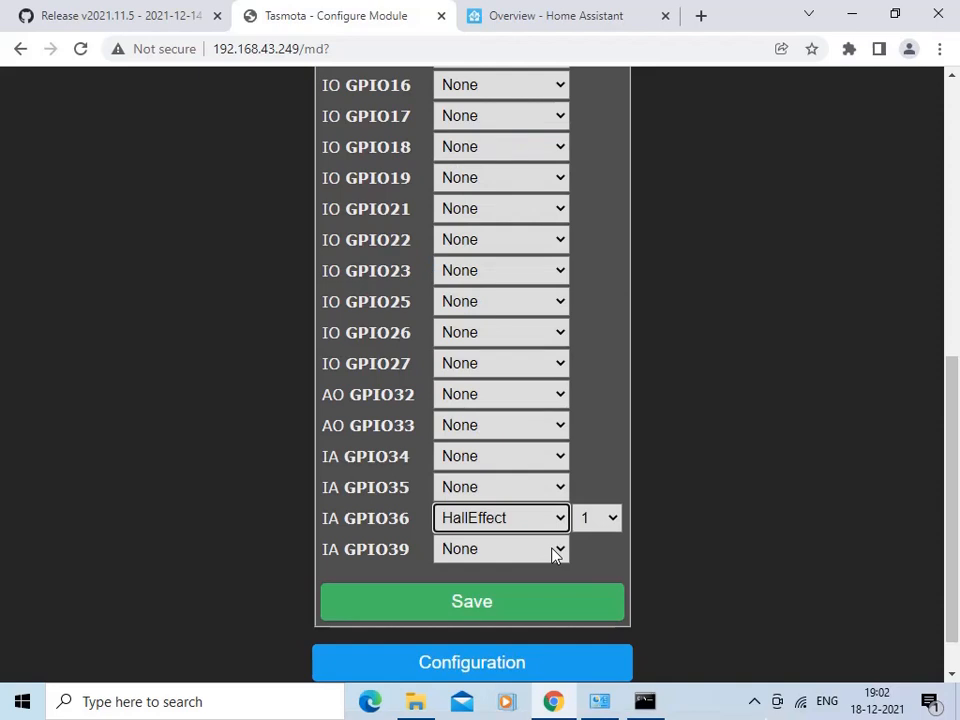
pyautogui.click(562, 554)
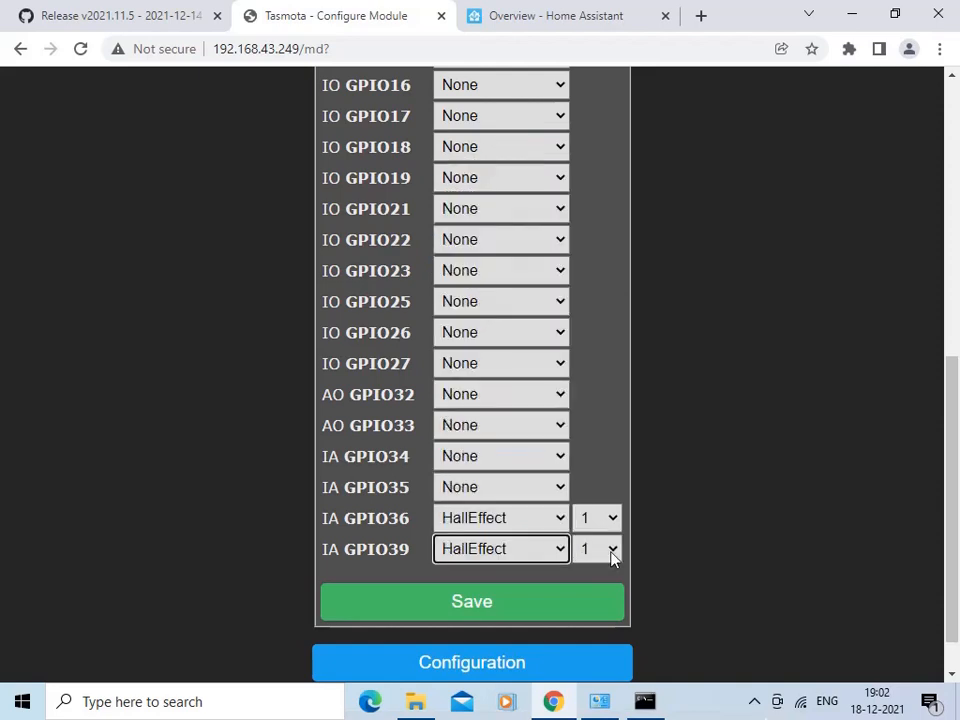
pyautogui.click(612, 554)
pyautogui.click(596, 592)
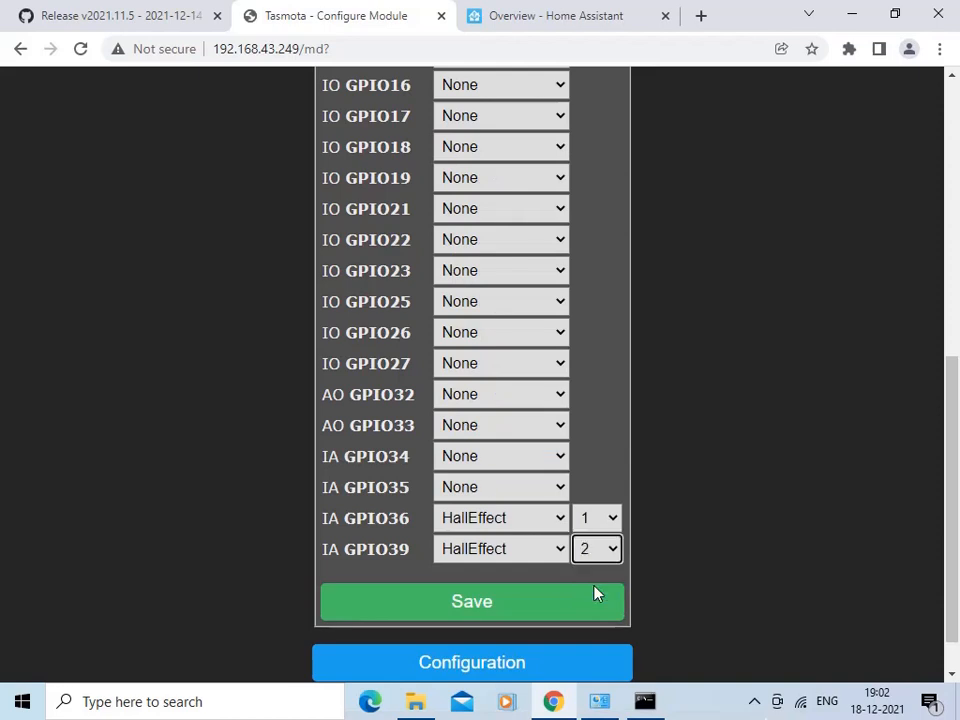
# - Save the module configuration and test the PWM output by toggling it on and back off
pyautogui.click(539, 605)
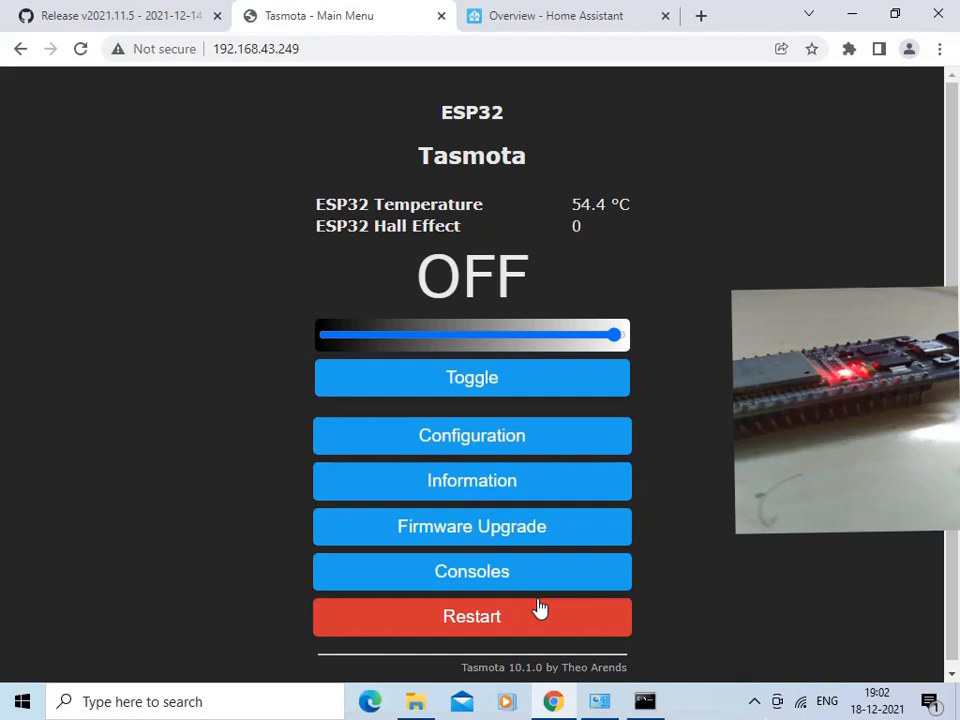
pyautogui.click(521, 393)
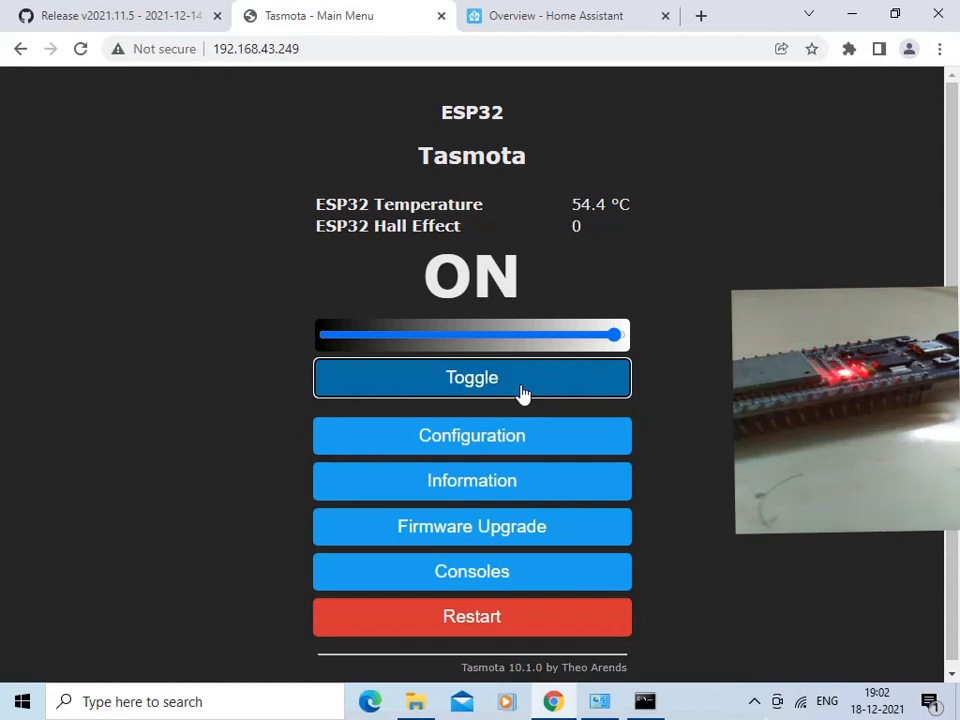
pyautogui.click(521, 393)
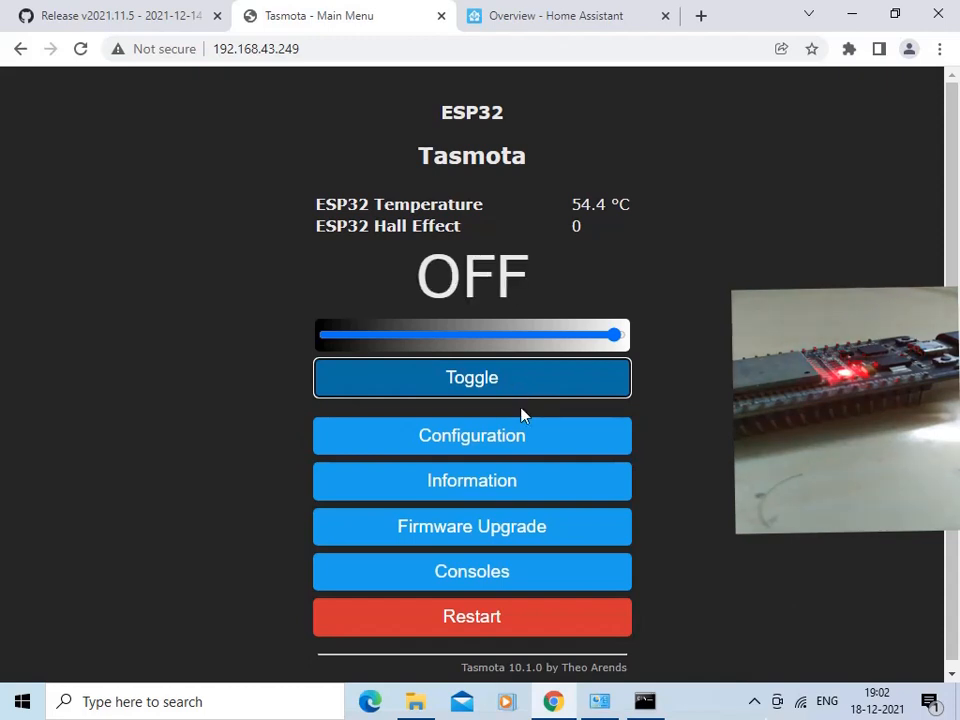
# - Open the Tasmota MQTT configuration and set the host to broker.emqx.io
pyautogui.click(519, 443)
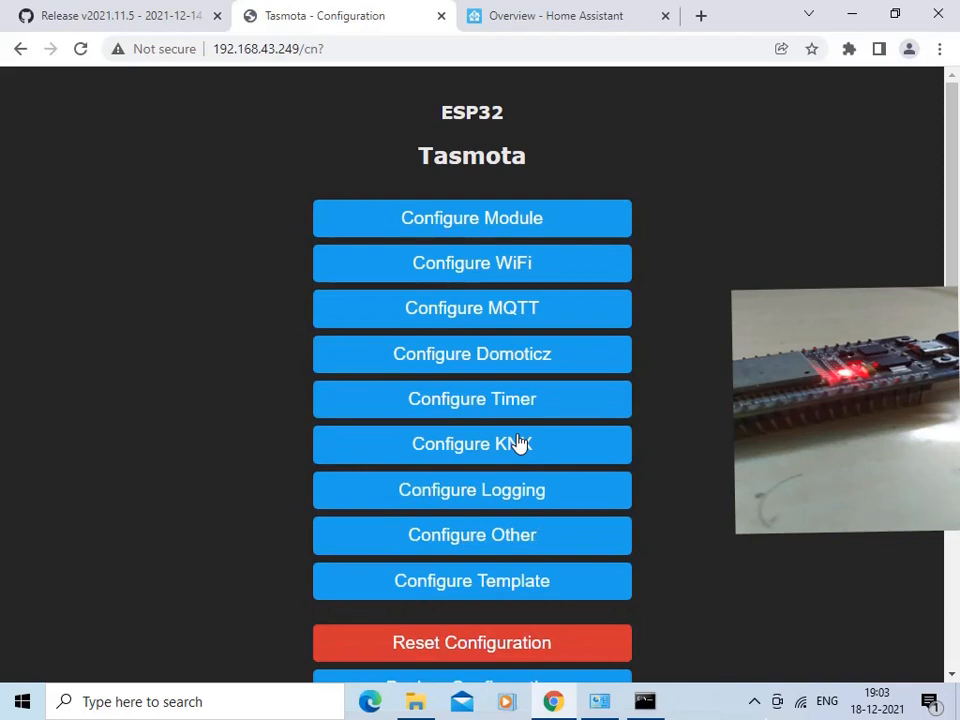
pyautogui.click(511, 317)
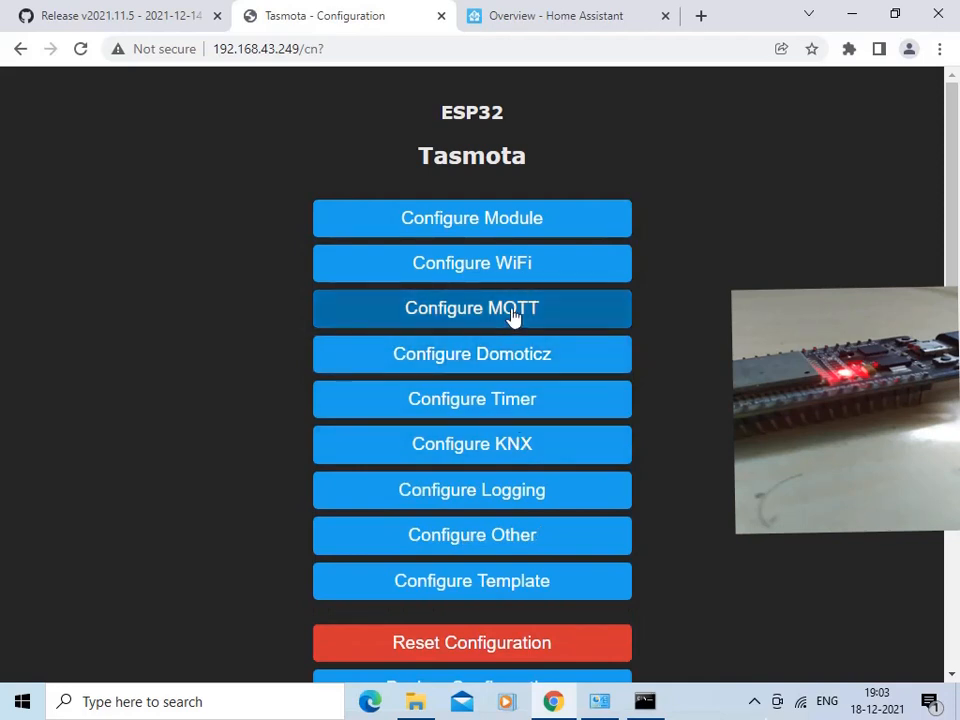
pyautogui.click(464, 260)
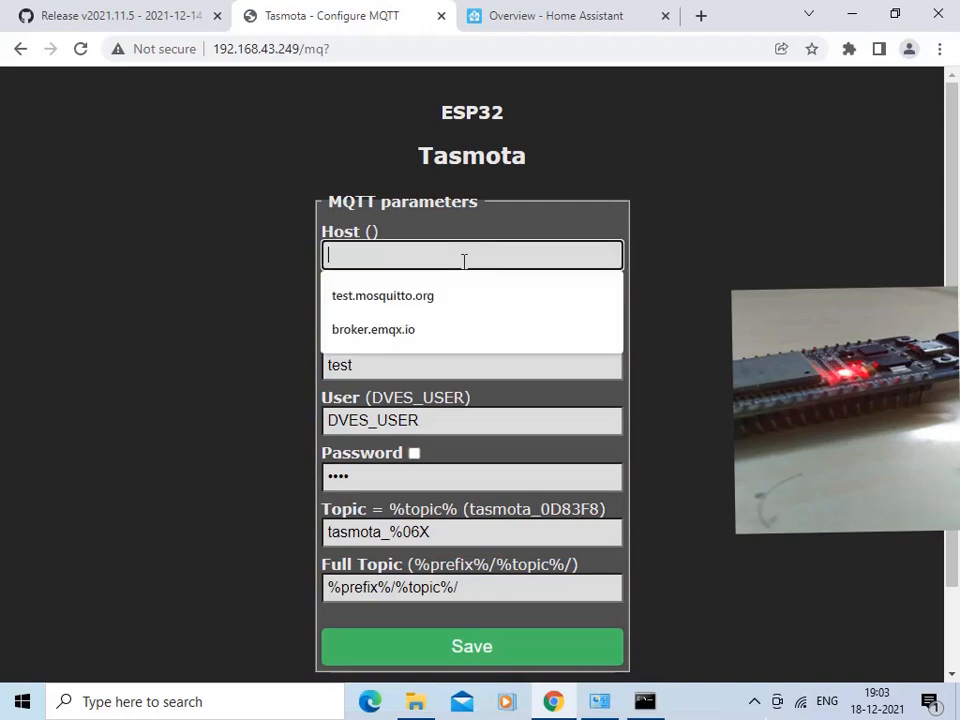
pyautogui.click(430, 335)
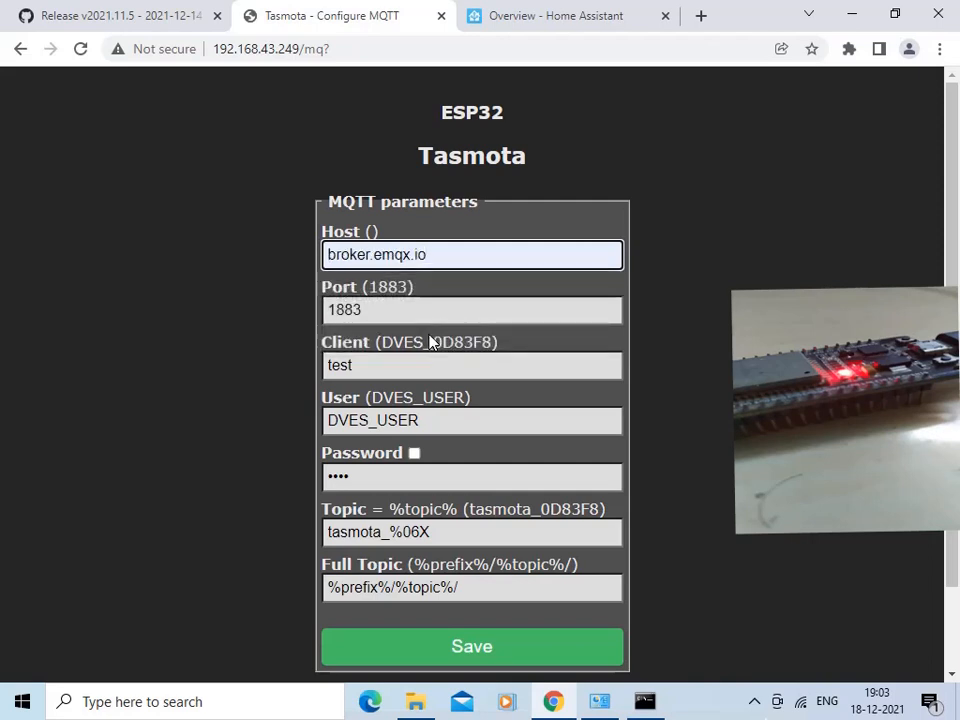
# - Clear the user and password fields in the MQTT parameters and save the configuration
pyautogui.doubleClick(328, 420)
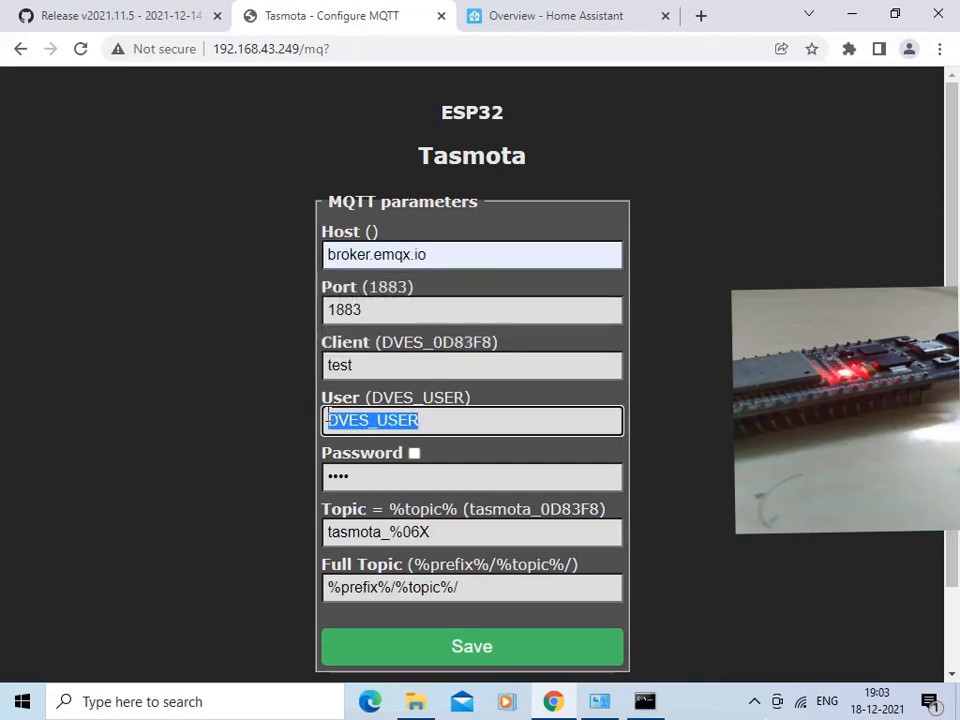
pyautogui.press('BackSpace')
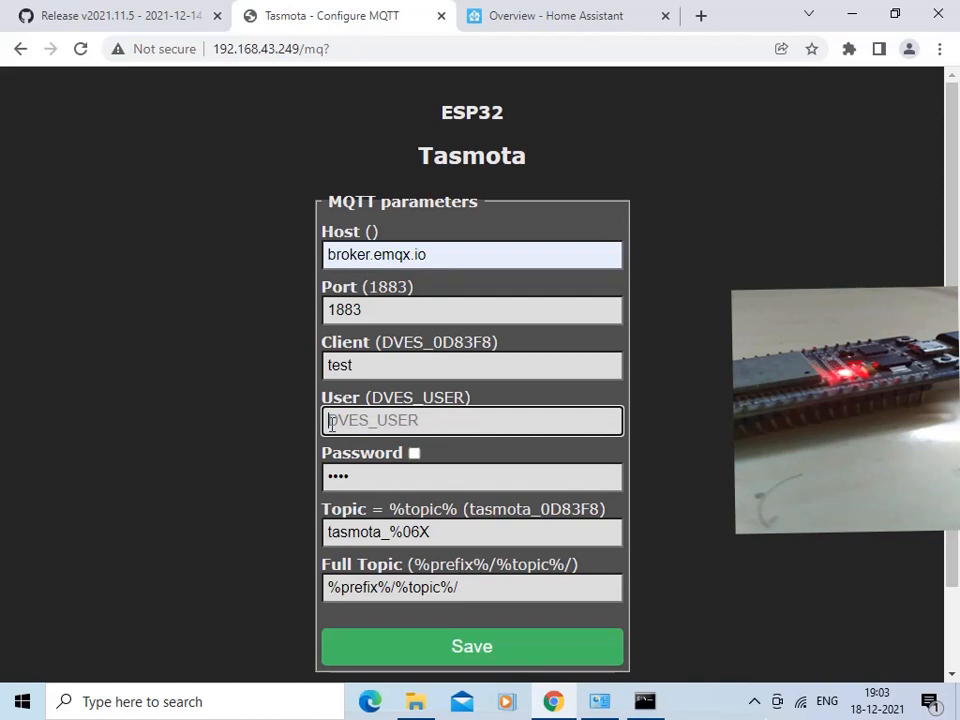
pyautogui.click(328, 476)
pyautogui.doubleClick(328, 476)
pyautogui.press('BackSpace')
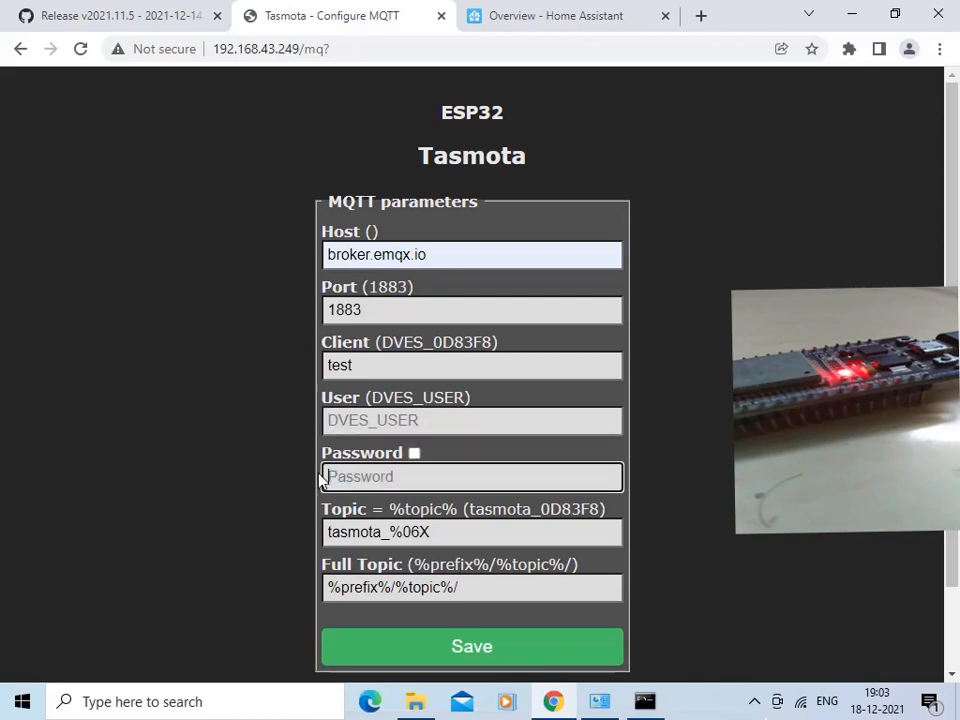
pyautogui.click(472, 652)
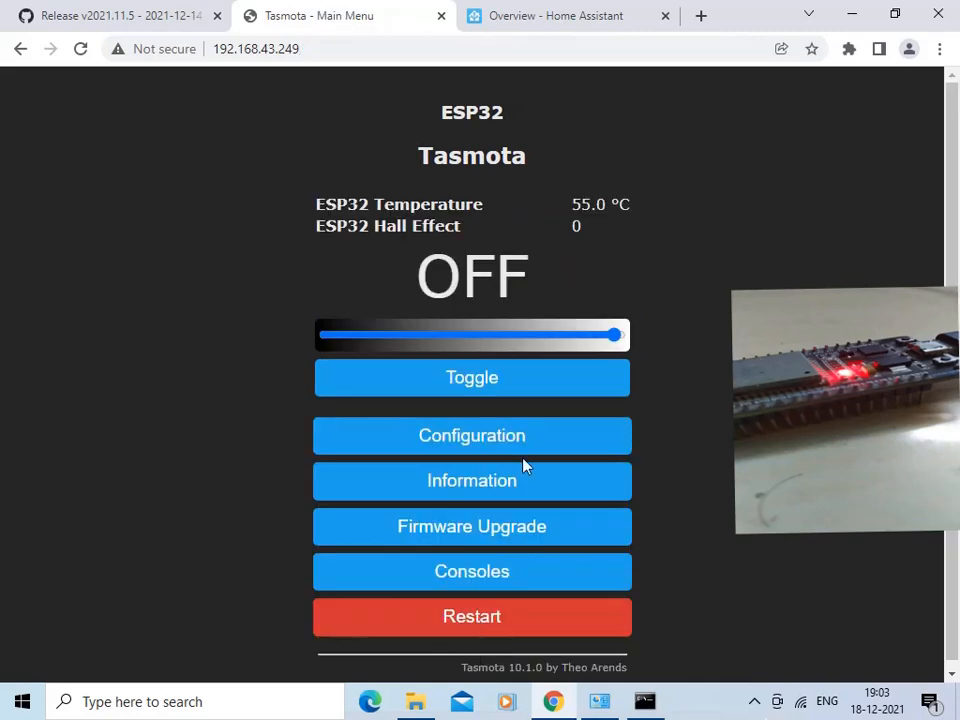
# - Open Tasmota's Configure Other settings and change the NAME value in the template to TestEsp
pyautogui.click(507, 441)
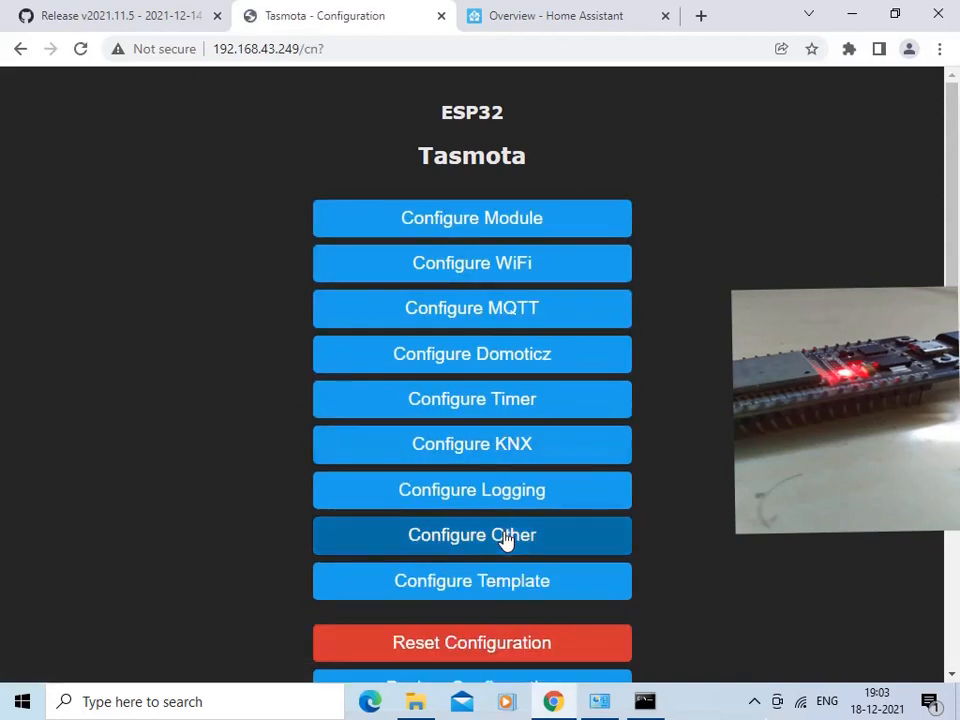
pyautogui.click(505, 539)
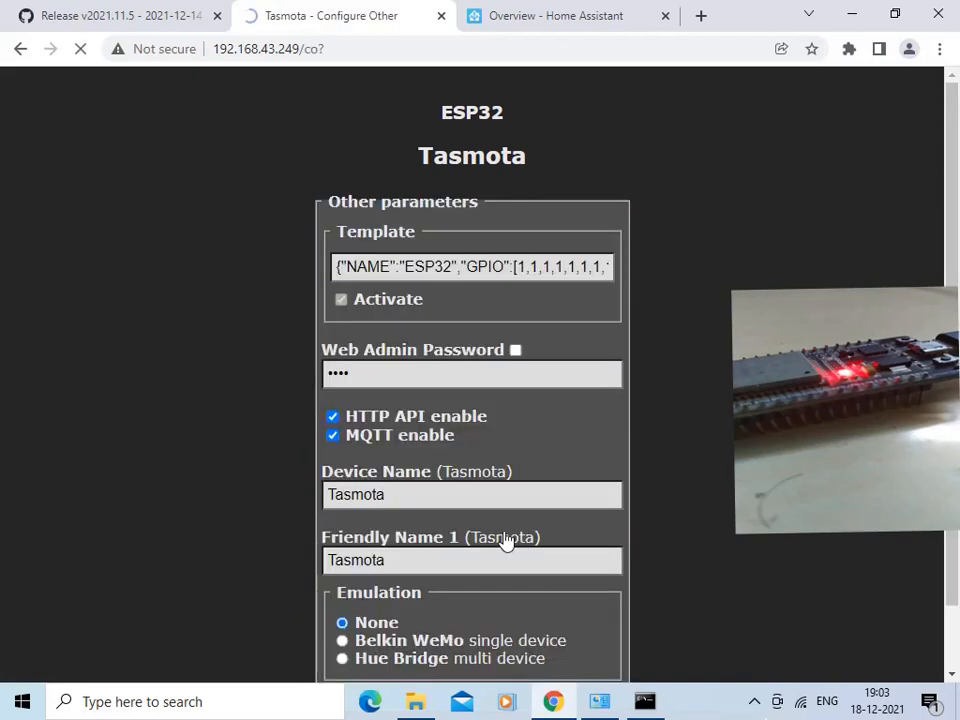
pyautogui.doubleClick(452, 266)
pyautogui.write('TestEs')
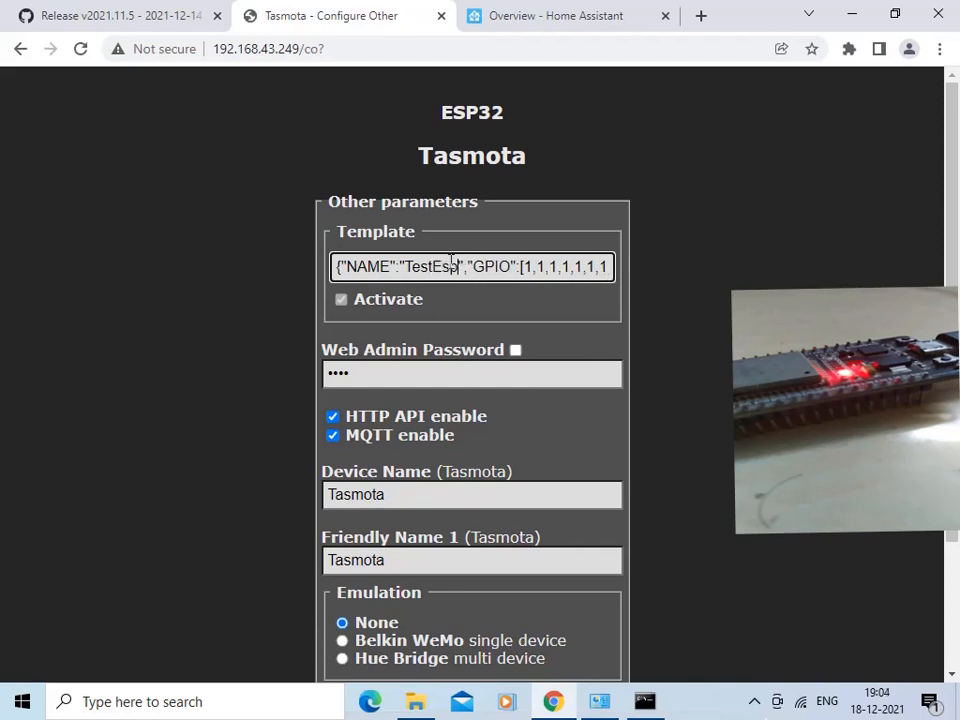
pyautogui.write('p')
# - Set the device name to TestTasmota and save the other parameters
pyautogui.click(330, 494)
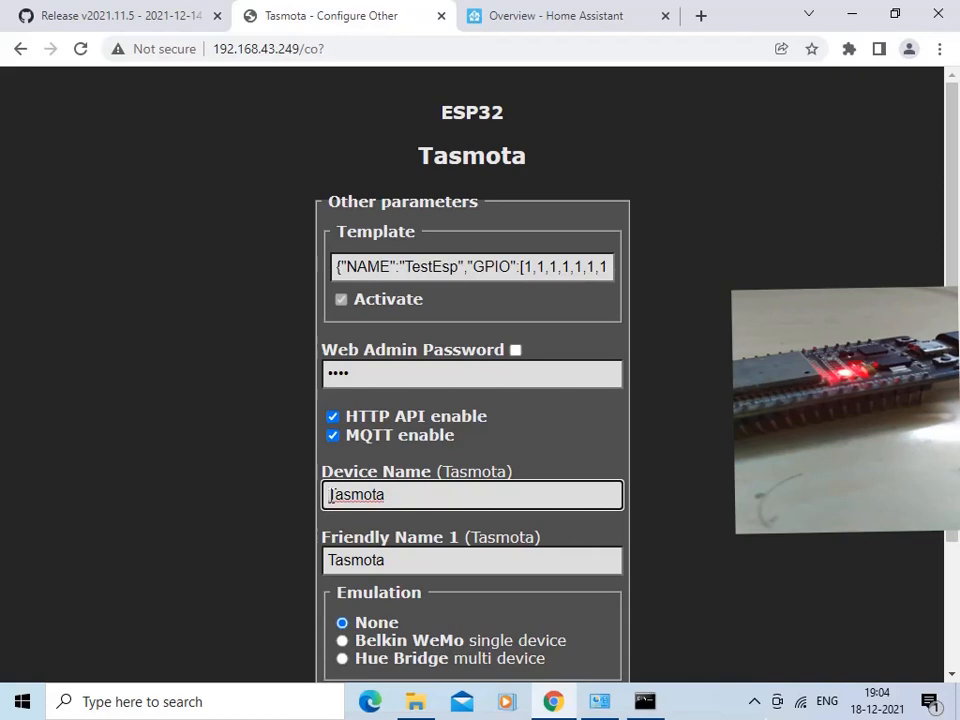
pyautogui.write('Test')
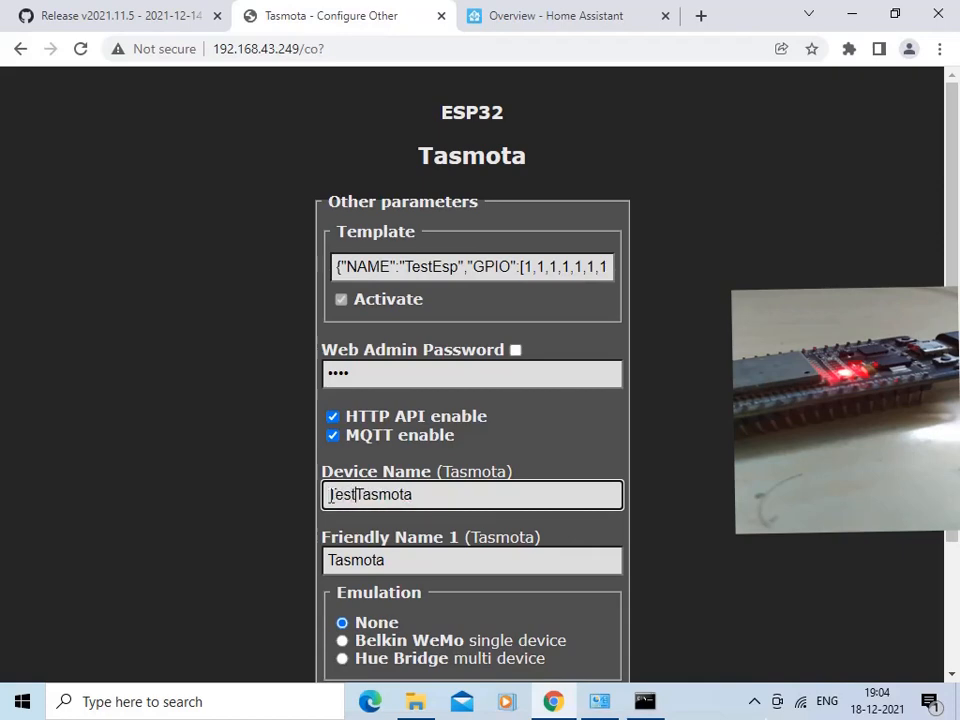
pyautogui.scroll(-1, 330, 494)
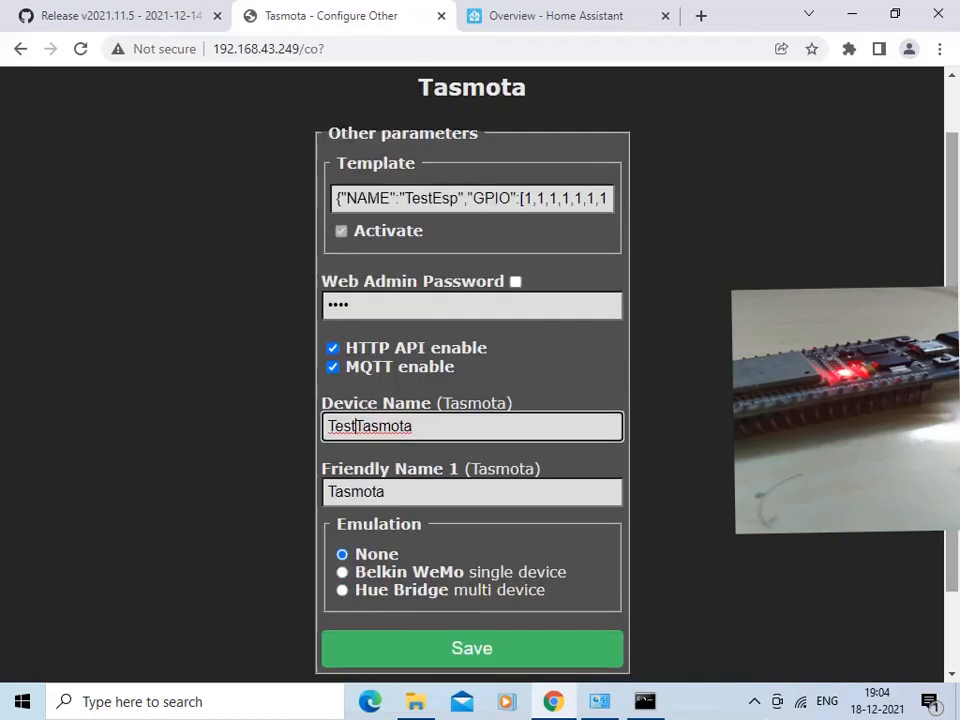
pyautogui.click(525, 650)
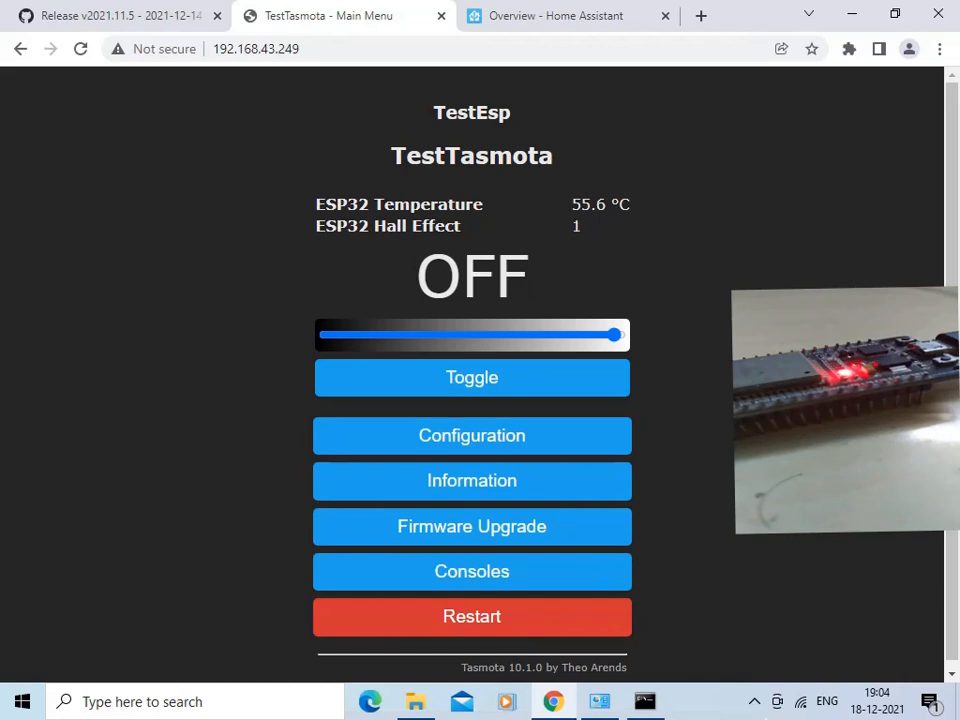
# - Switch to Home Assistant and start adding an MQTT integration from the integrations configuration
pyautogui.click(591, 17)
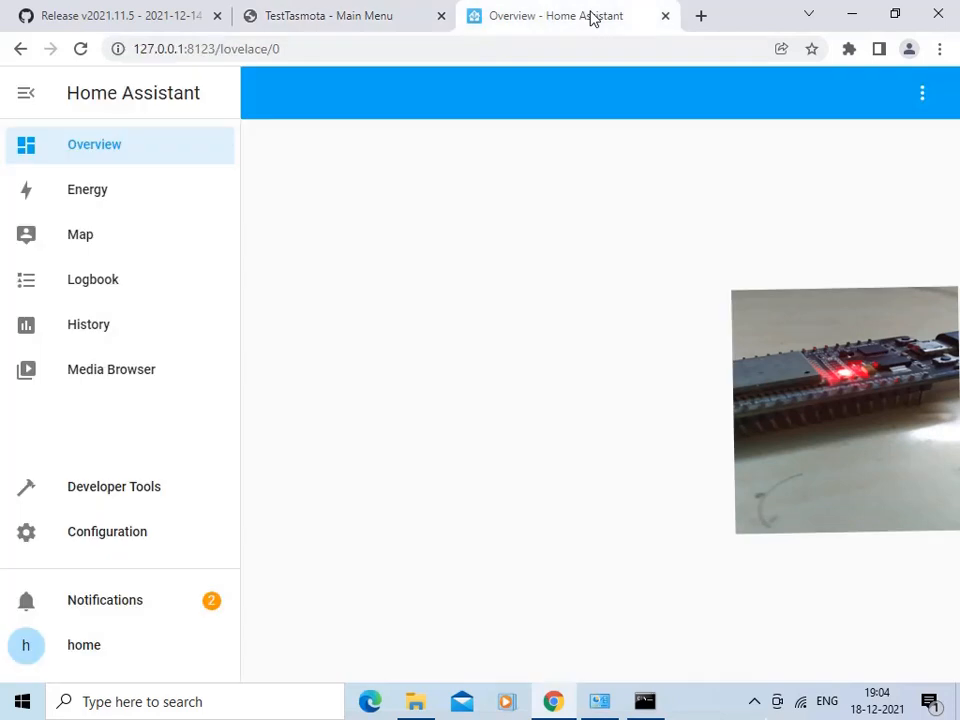
pyautogui.click(108, 533)
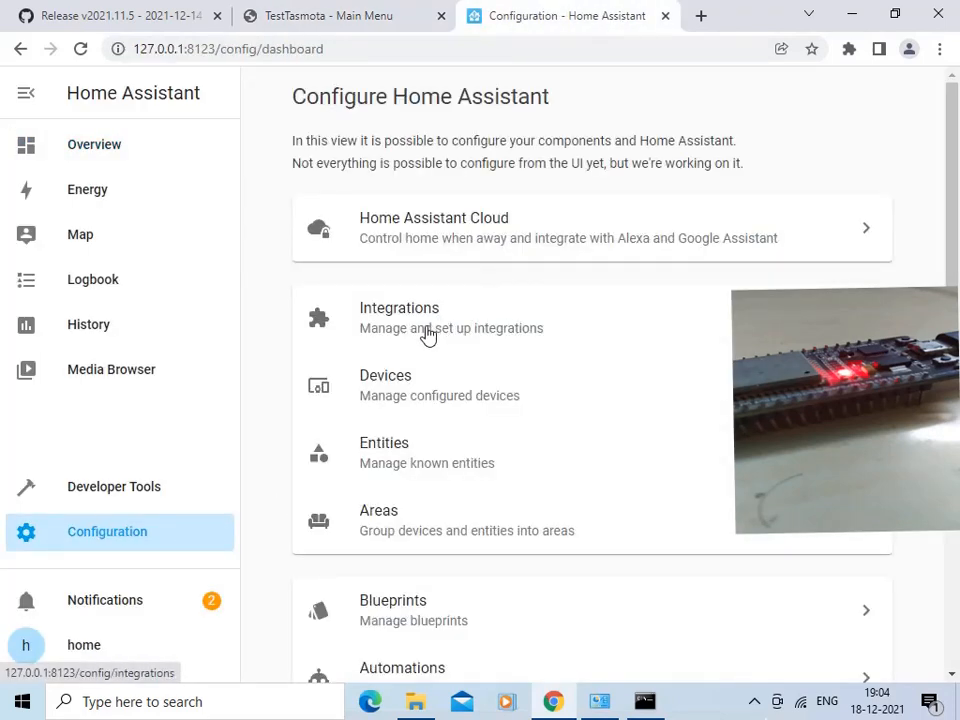
pyautogui.click(427, 335)
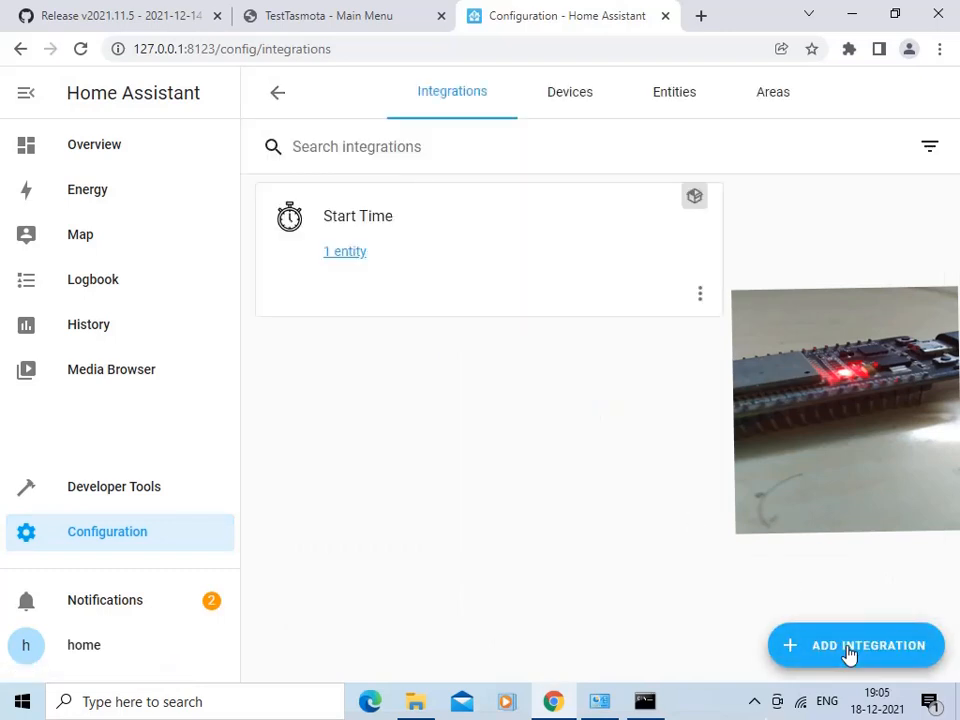
pyautogui.click(848, 650)
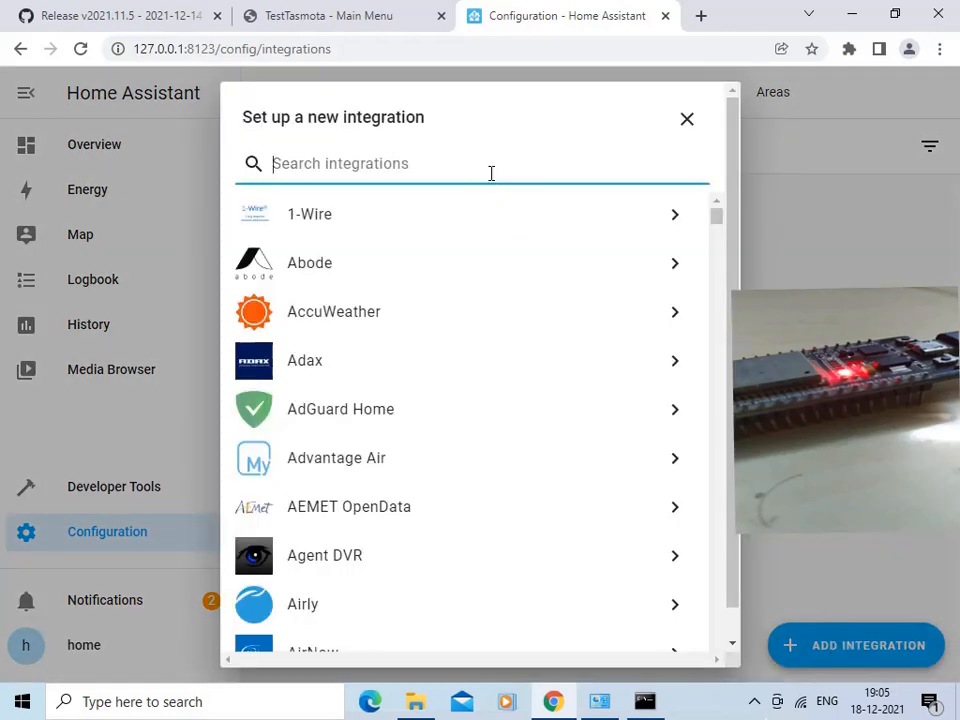
pyautogui.write('mqtt')
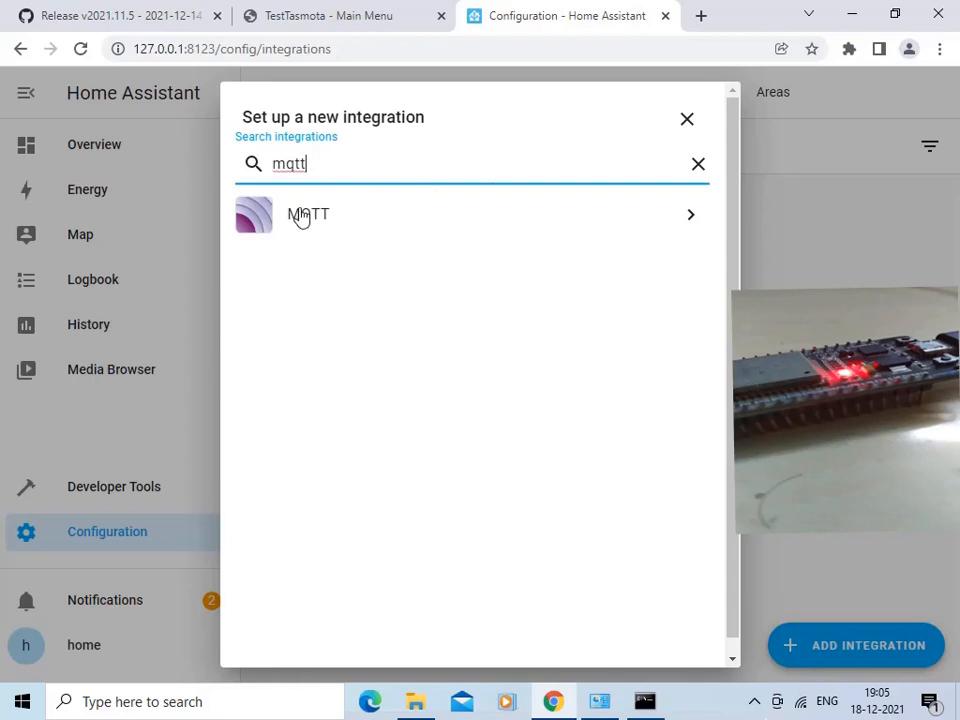
pyautogui.click(301, 219)
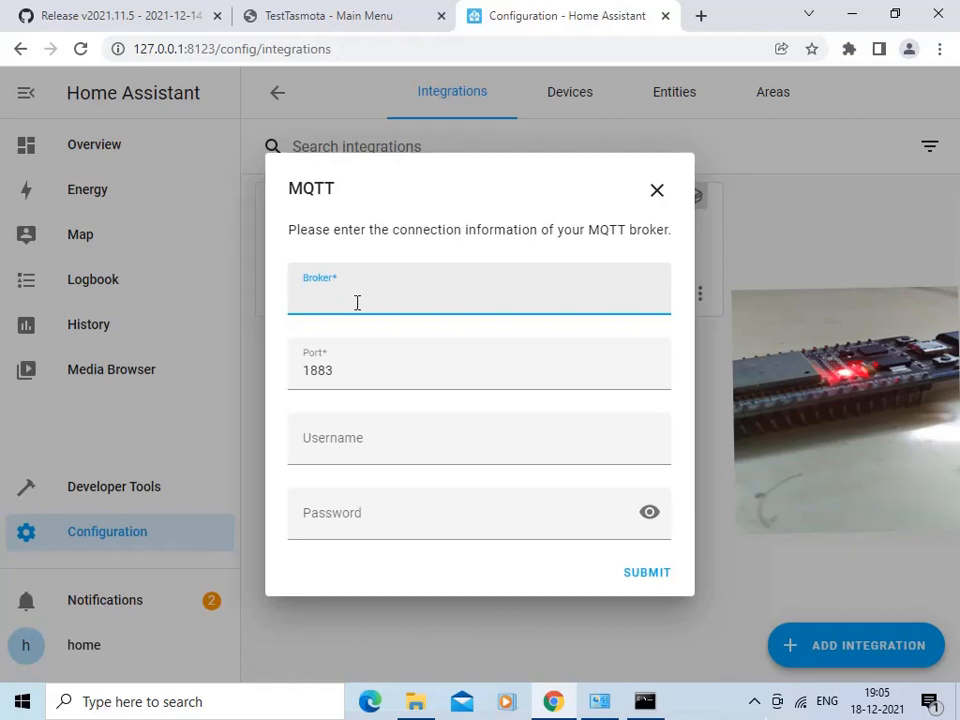
# - Set the MQTT broker to broker.emqx.io and submit the connection information
pyautogui.write('broker.emqx.io')
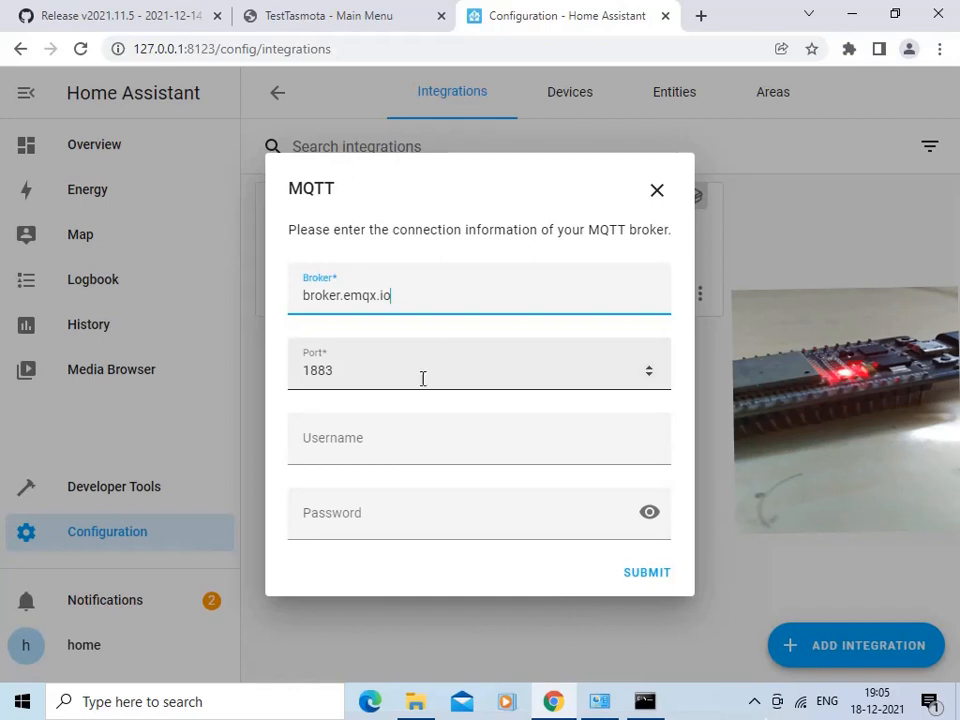
pyautogui.click(641, 575)
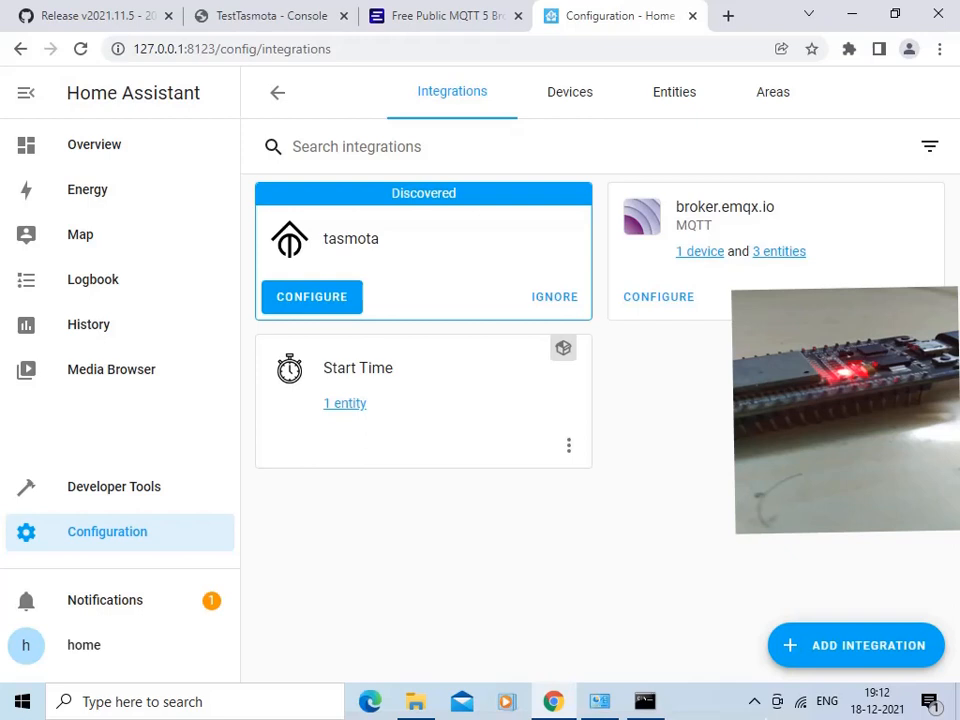
# - Set up the discovered Tasmota integration and finish without assigning areas to the found devices
pyautogui.click(316, 300)
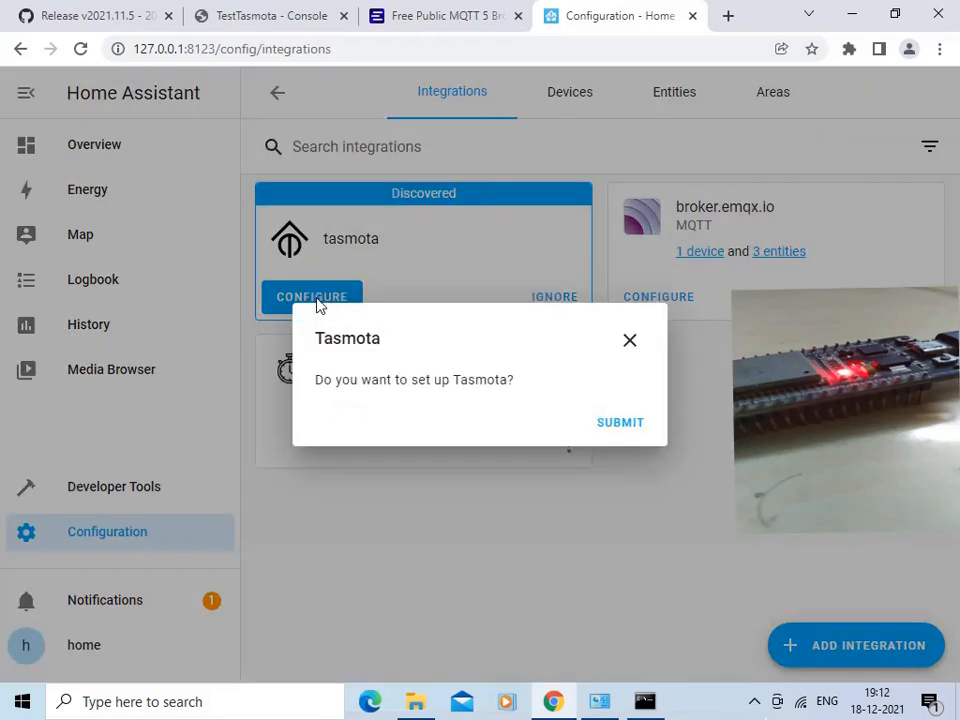
pyautogui.click(626, 425)
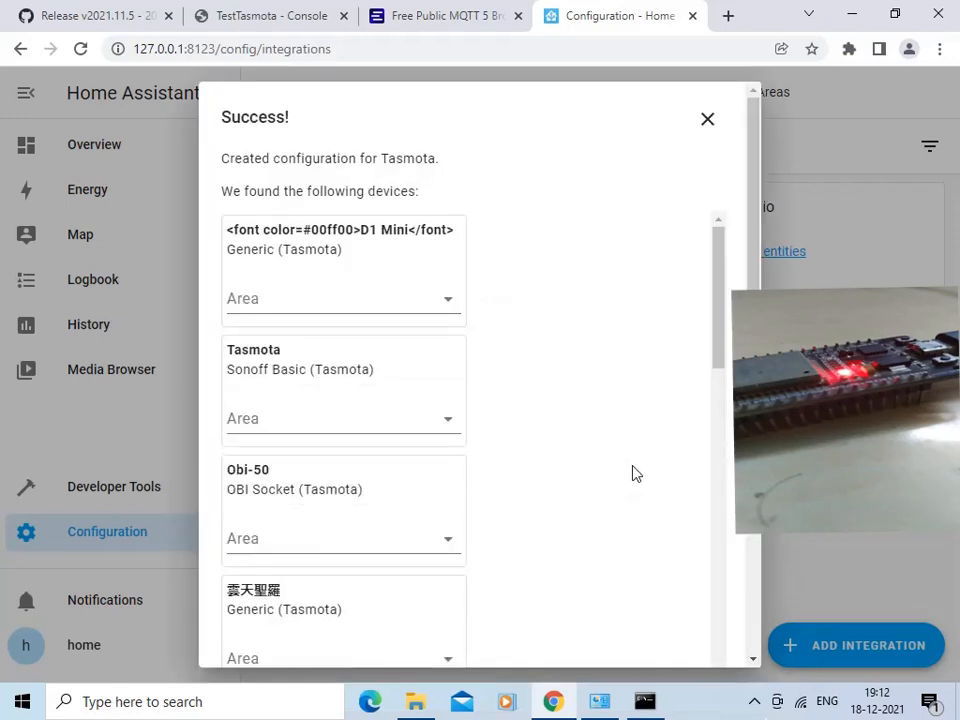
pyautogui.scroll(-8, 720, 332)
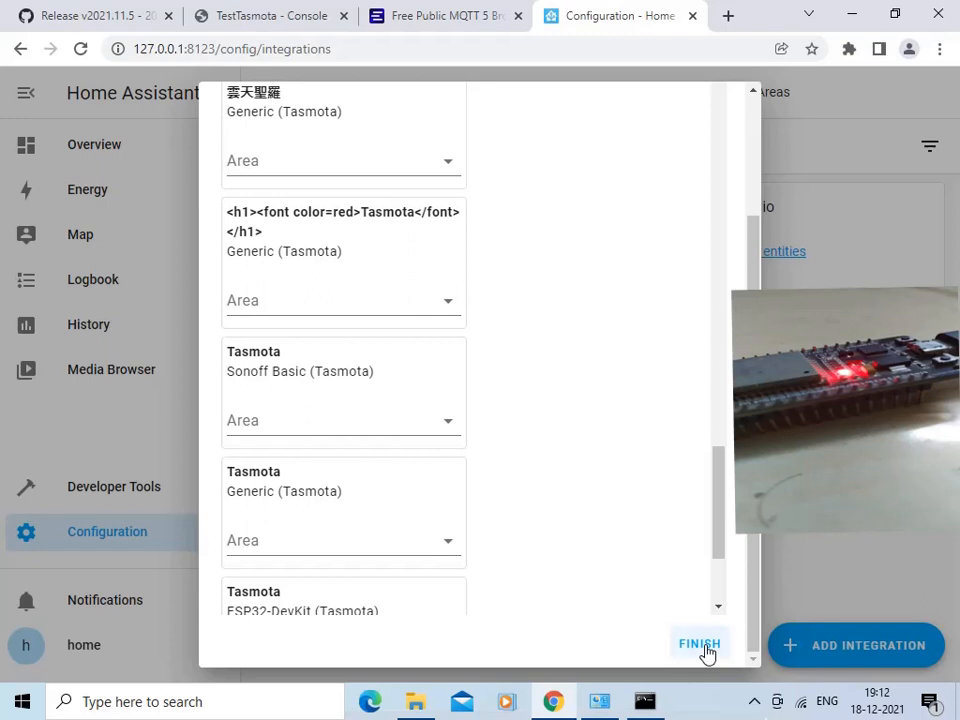
pyautogui.click(700, 645)
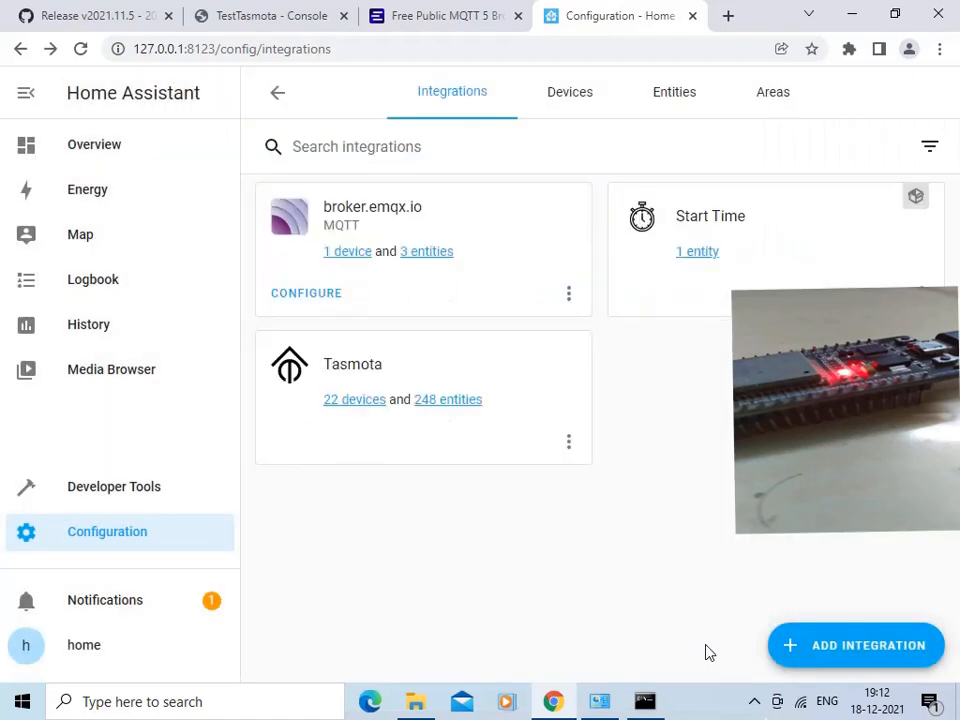
# - Search the Tasmota integration's devices for "test" and open the TestTasmota device page
pyautogui.click(354, 403)
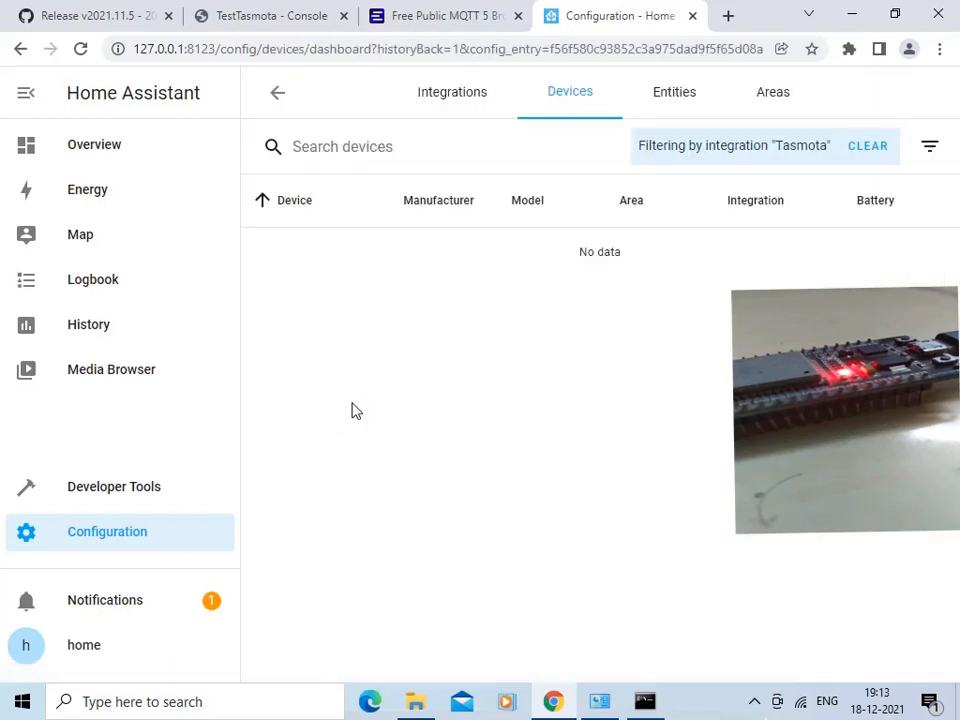
pyautogui.click(392, 149)
pyautogui.write('test')
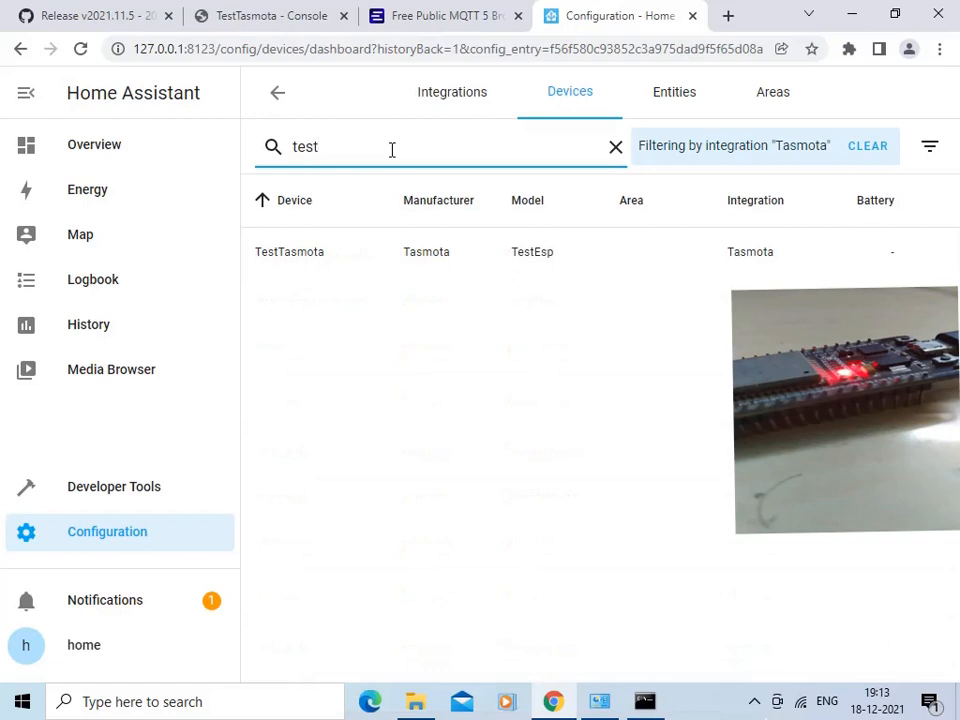
pyautogui.click(328, 261)
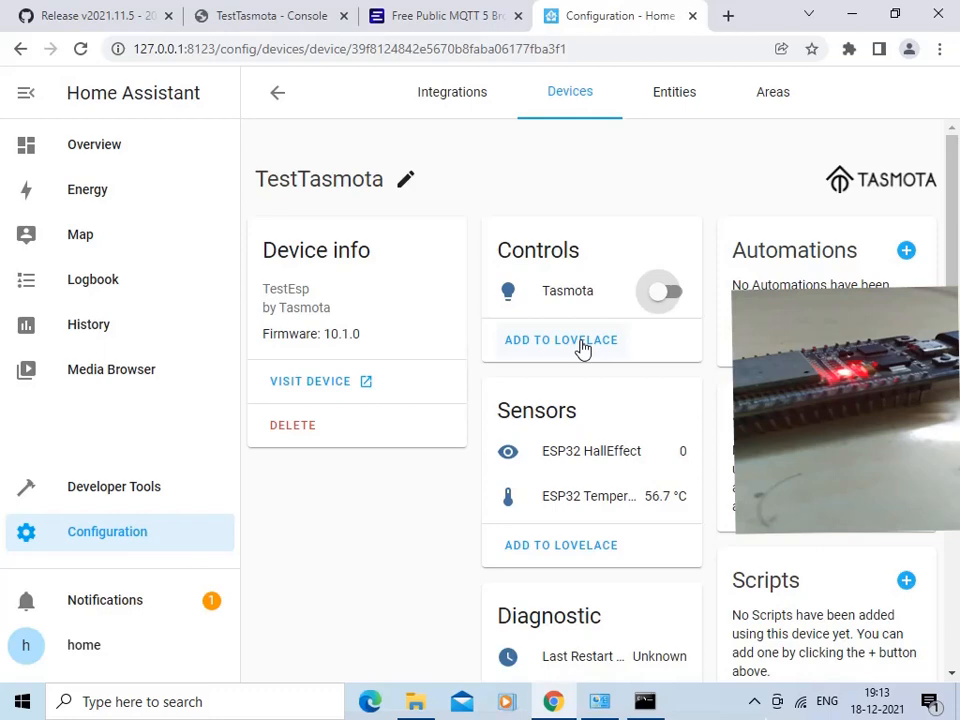
# - Add the TestTasmota controls card and sensors card to the Lovelace dashboard
pyautogui.click(583, 347)
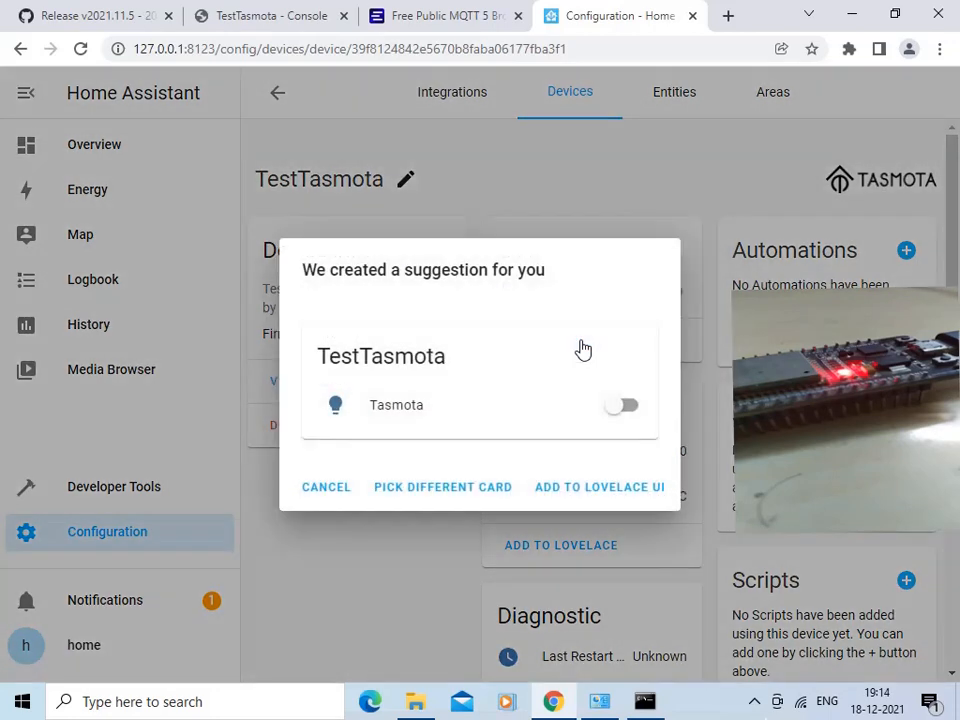
pyautogui.click(619, 494)
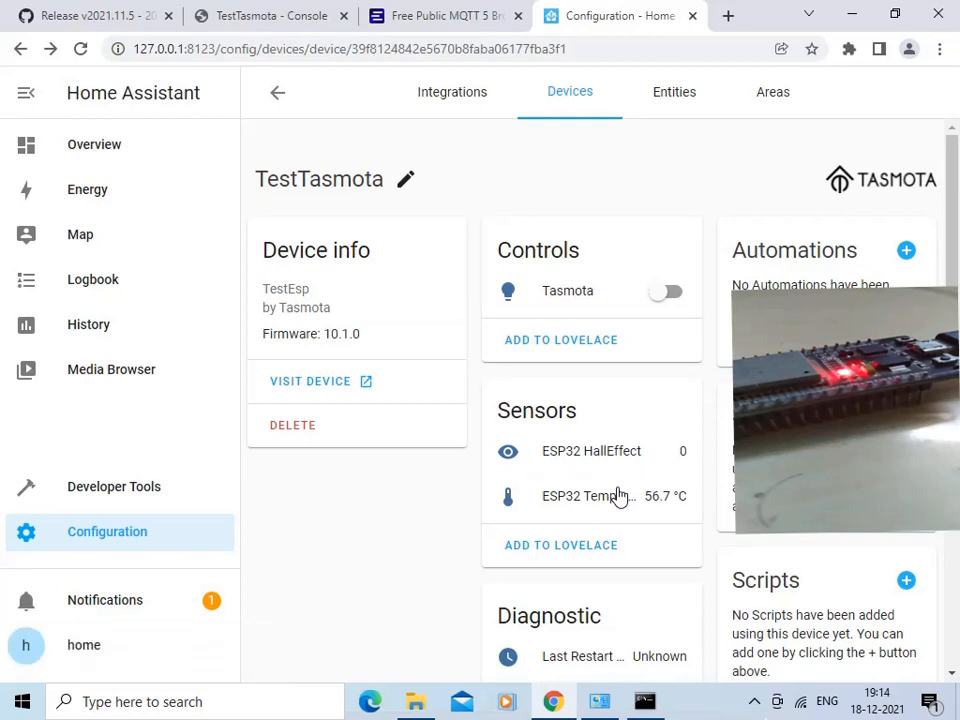
pyautogui.click(590, 549)
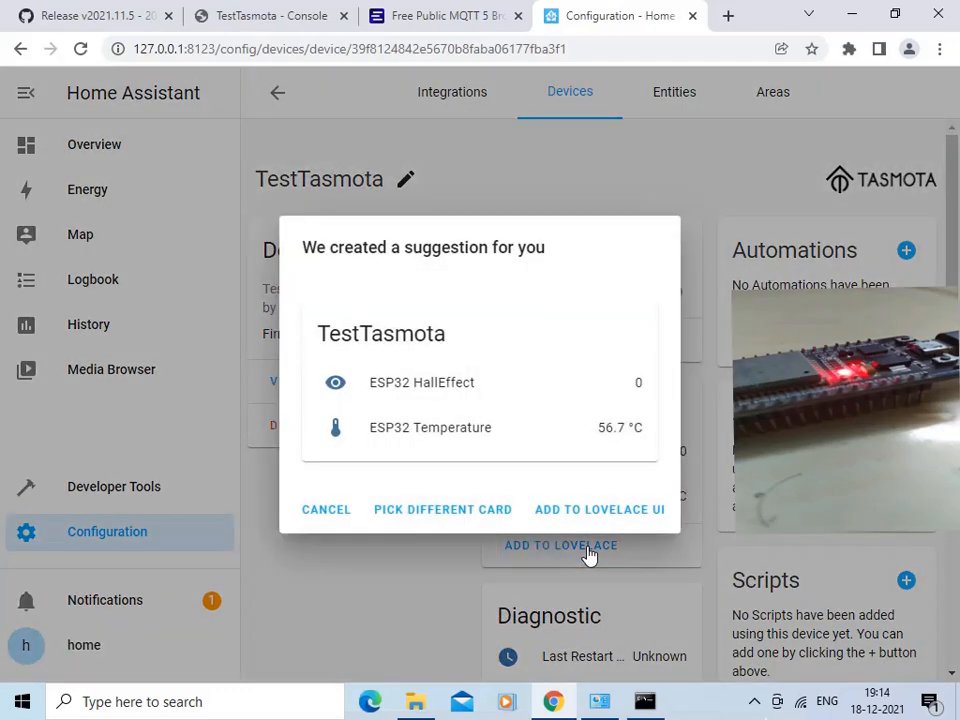
pyautogui.click(617, 516)
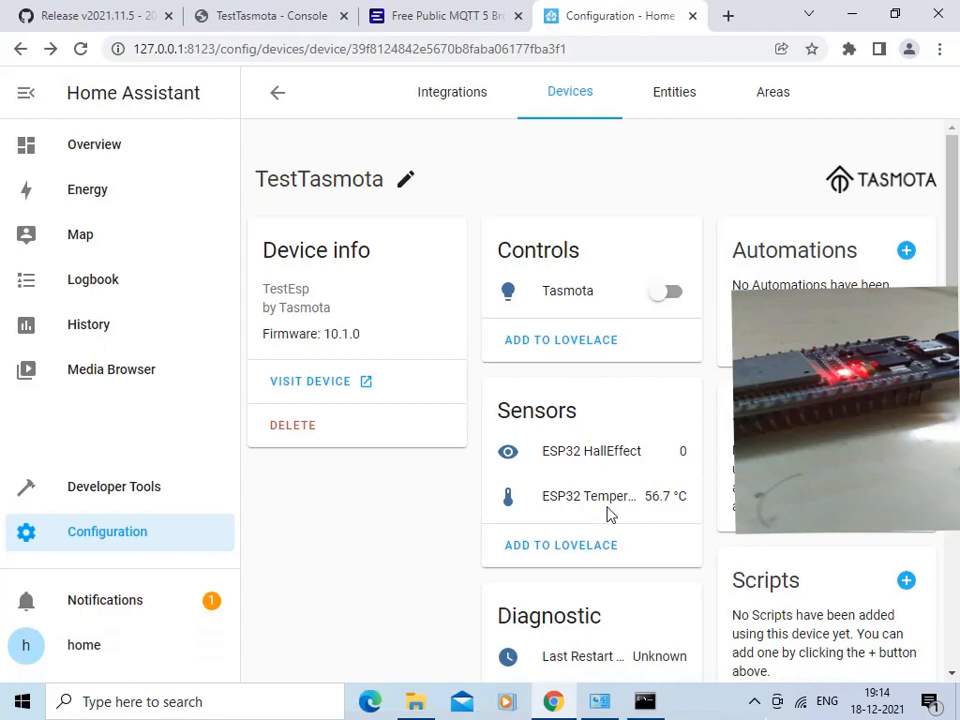
# - Open the Overview dashboard and view the Tasmota light's details, including its brightness control
pyautogui.click(92, 146)
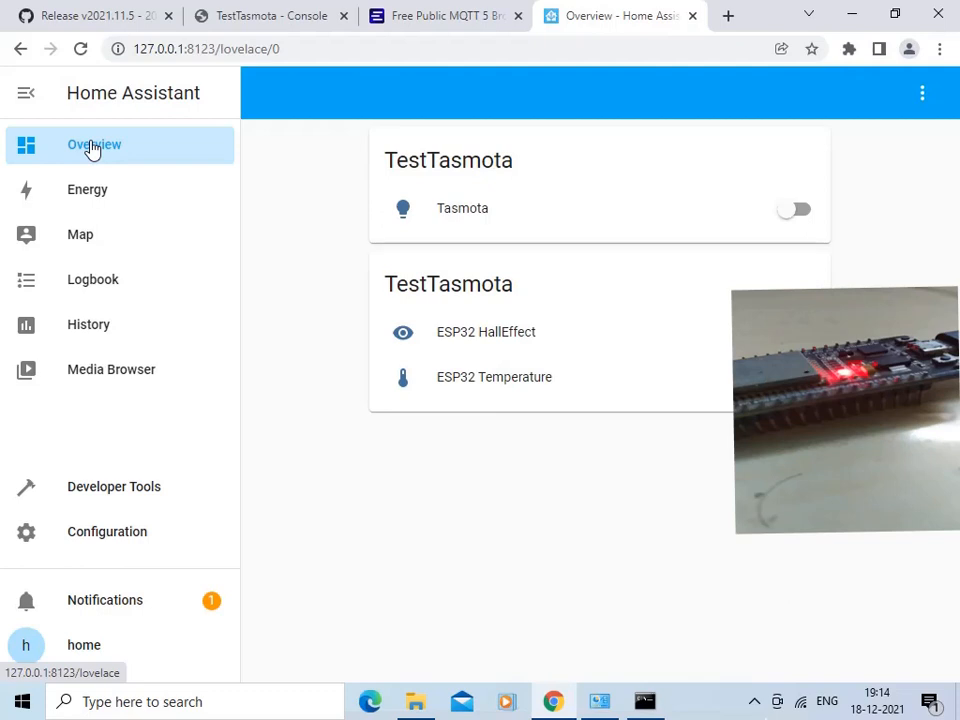
pyautogui.click(401, 210)
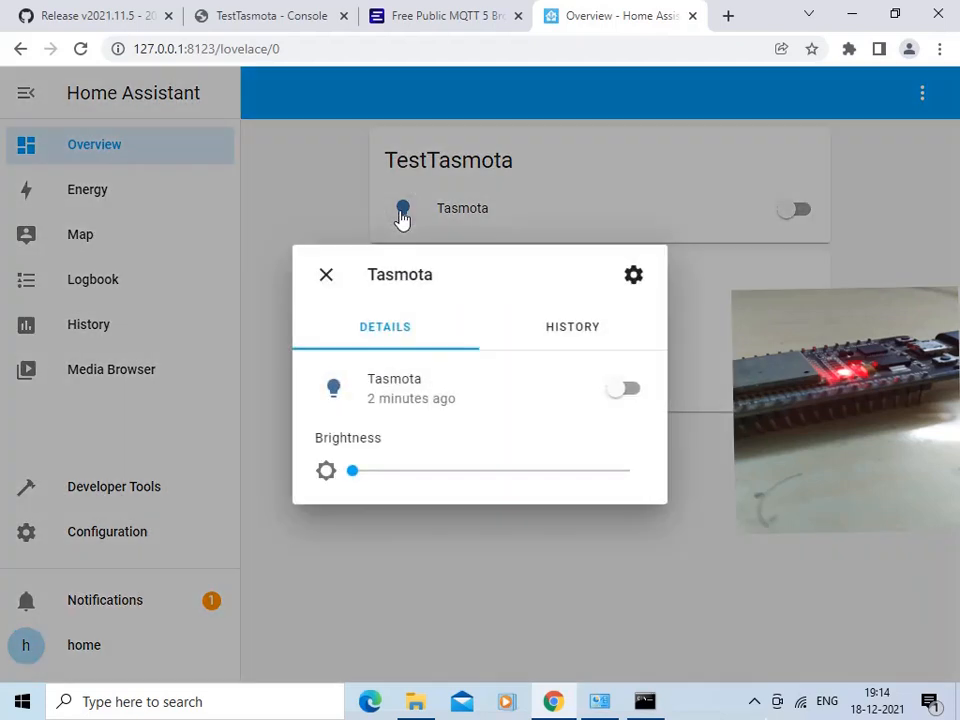
pyautogui.click(715, 355)
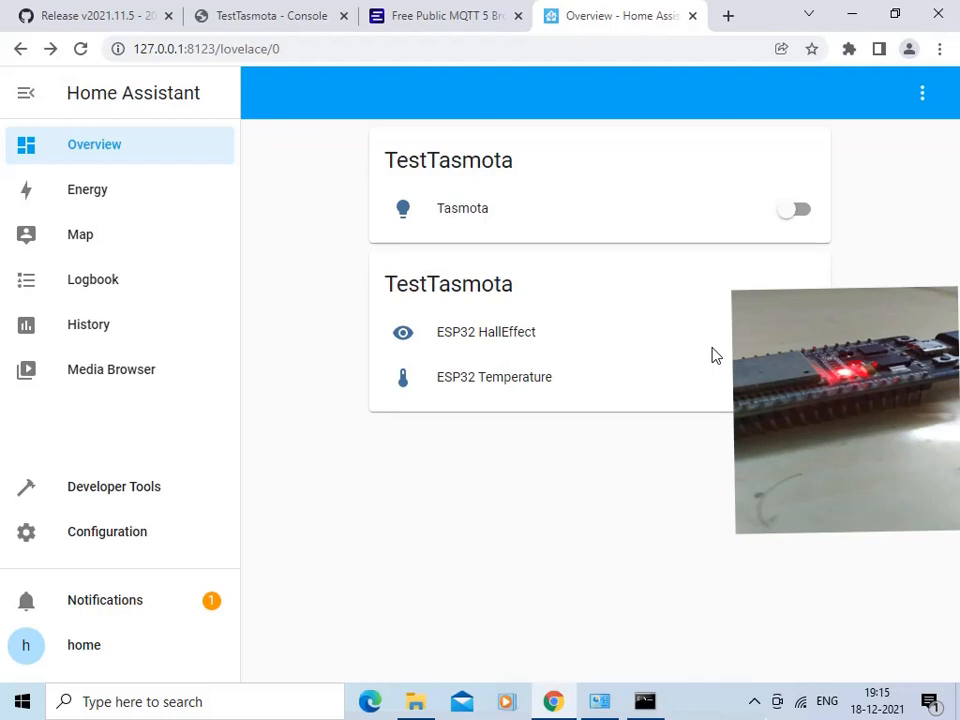
# - Test the Tasmota light from the Overview dashboard by toggling it on and back off
pyautogui.click(805, 213)
pyautogui.click(805, 213)
pyautogui.click(806, 213)
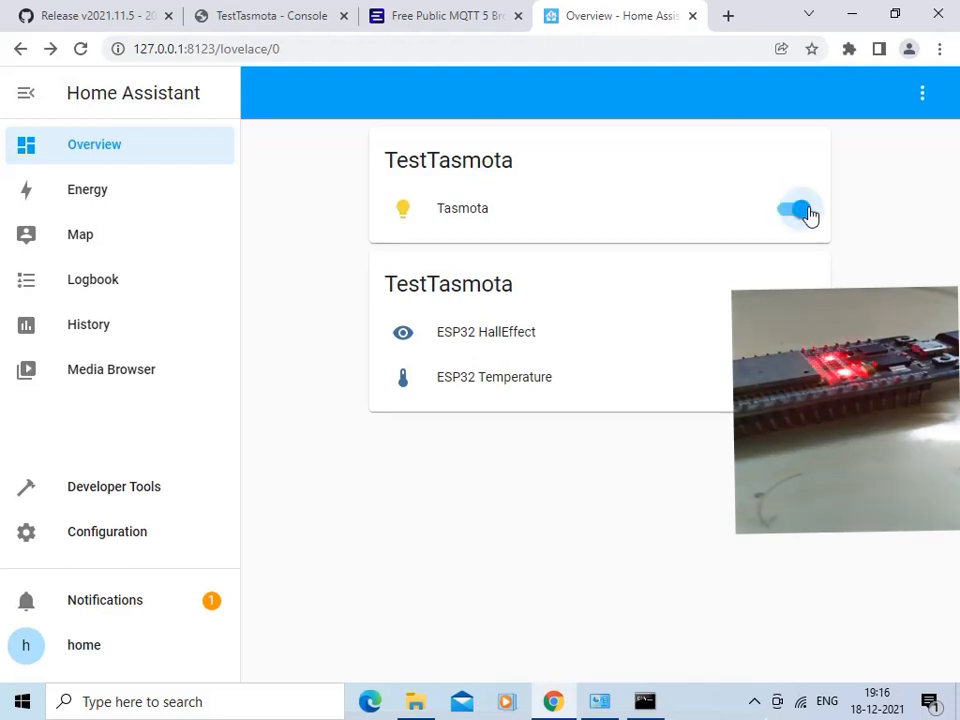
pyautogui.click(806, 212)
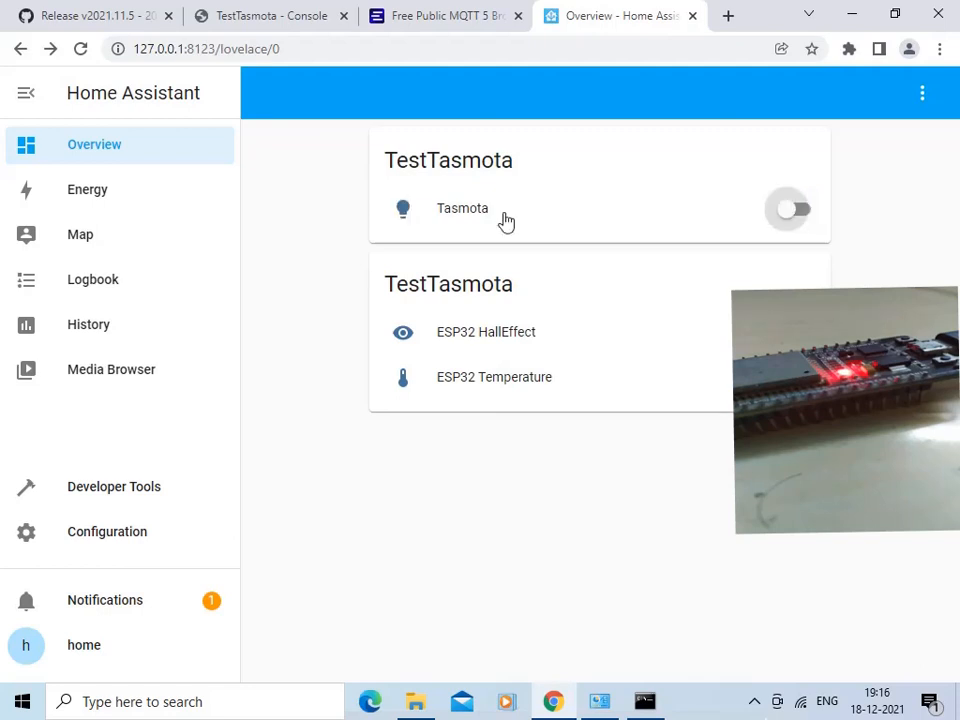